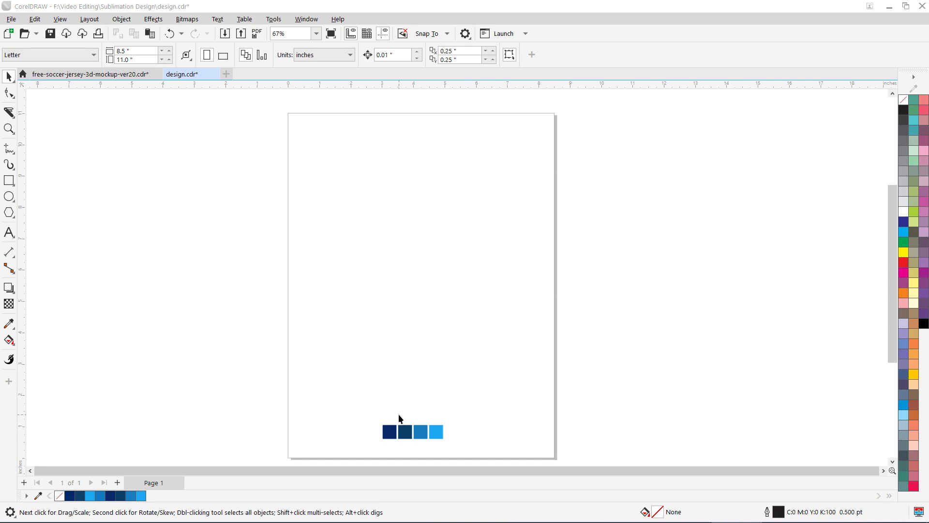
- Draw a narrow vertical rectangle about 0.4 inch wide on the page and shorten it to about 2.1 inches tall
{"action": "scroll", "coordinate": [398, 415], "scroll_direction": "up", "scroll_amount": 1}
{"action": "left_click", "coordinate": [10, 182]}
{"action": "left_click_drag", "start_coordinate": [299, 267], "coordinate": [317, 372]}
{"action": "scroll", "coordinate": [319, 332], "scroll_direction": "up", "scroll_amount": 2}
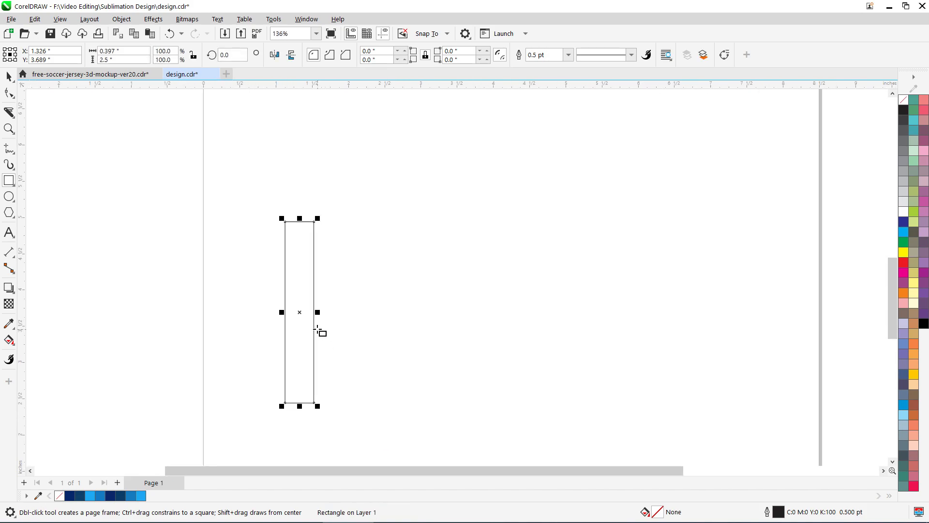
{"action": "left_click_drag", "start_coordinate": [300, 218], "coordinate": [297, 249]}
{"action": "key", "text": "space"}
{"action": "left_click_drag", "start_coordinate": [317, 326], "coordinate": [314, 327]}
{"action": "scroll", "coordinate": [315, 333], "scroll_direction": "up", "scroll_amount": 1}
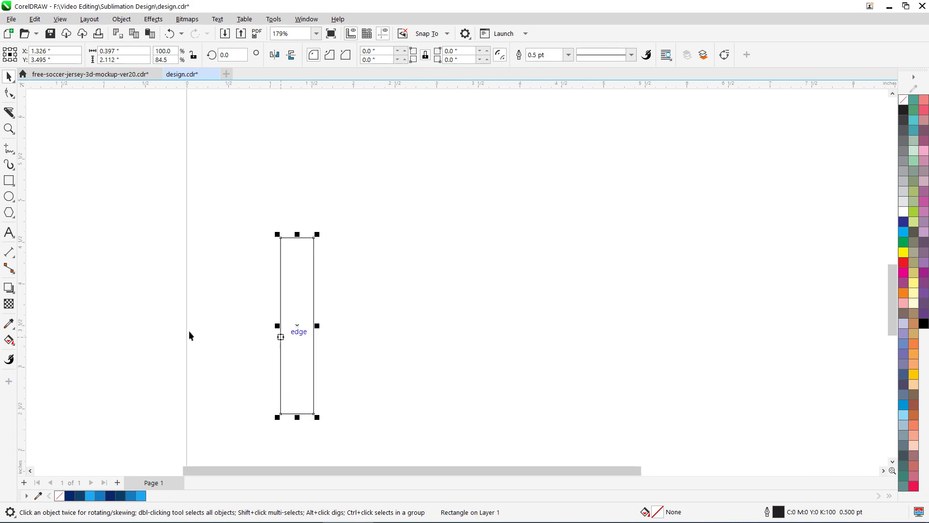
- Apply a vertical linear fountain fill to the rectangle, running from its lower edge to its upper edge
{"action": "left_click", "coordinate": [9, 340]}
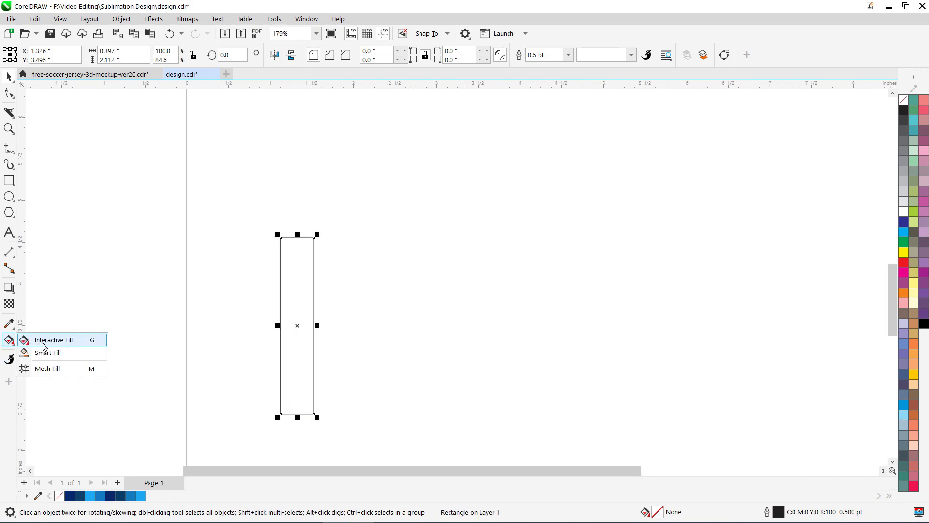
{"action": "left_click", "coordinate": [87, 340]}
{"action": "left_click_drag", "start_coordinate": [300, 414], "coordinate": [305, 244]}
{"action": "scroll", "coordinate": [290, 247], "scroll_direction": "down", "scroll_amount": 2}
{"action": "key", "text": "space"}
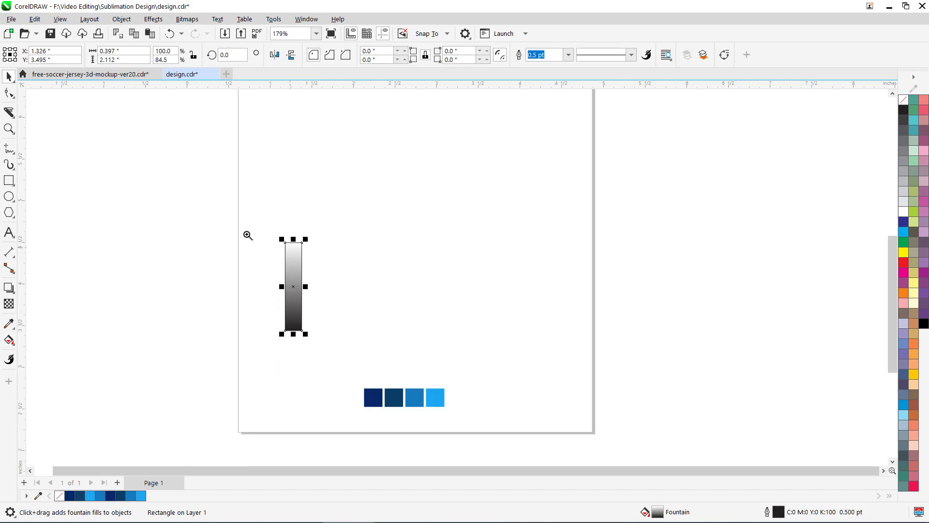
- Set the gradient's lower node to navy #092767 by sampling the first palette swatch
{"action": "left_click_drag", "start_coordinate": [475, 437], "coordinate": [475, 437]}
{"action": "key", "text": "space"}
{"action": "left_click", "coordinate": [339, 274]}
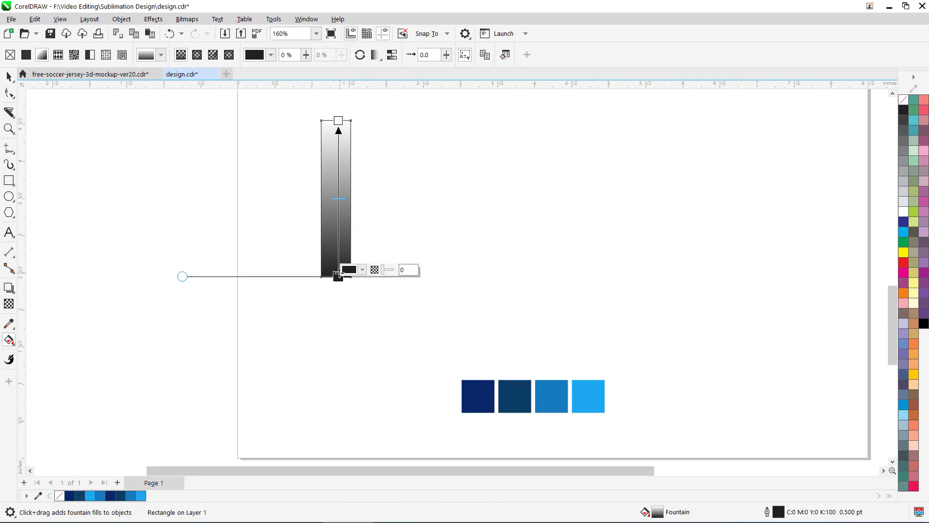
{"action": "left_click", "coordinate": [362, 271]}
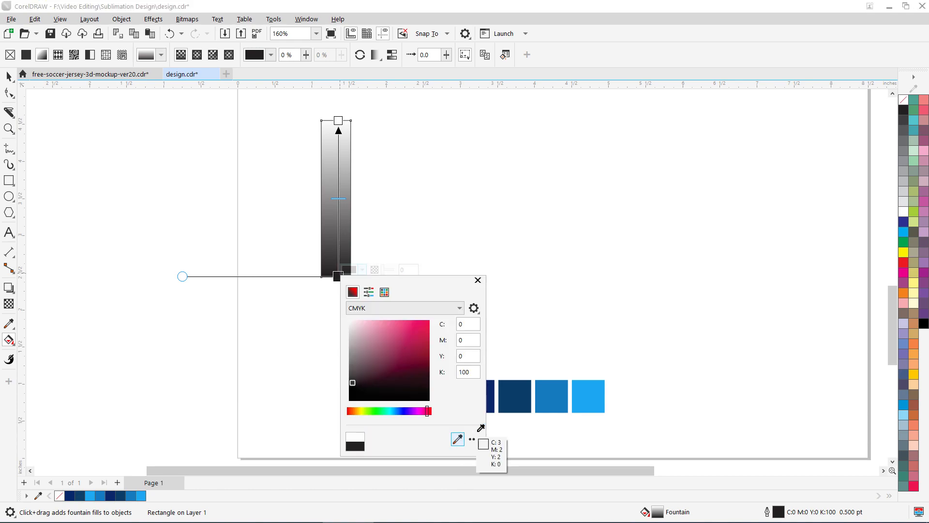
{"action": "left_click", "coordinate": [492, 405]}
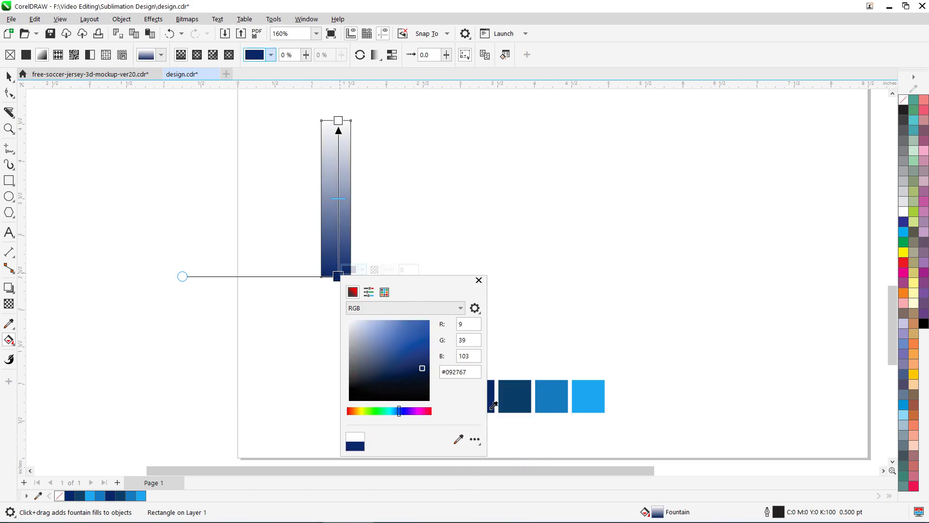
{"action": "left_click", "coordinate": [479, 280]}
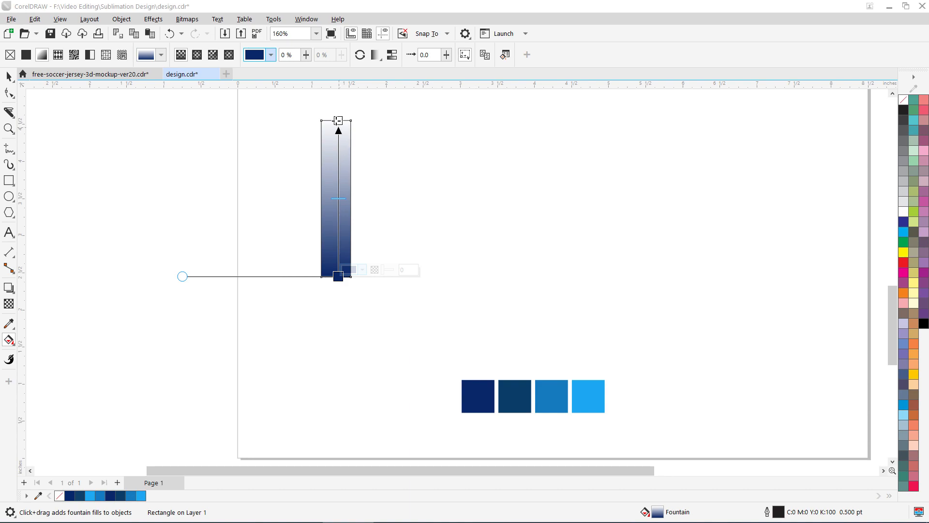
- Set the gradient's upper node to medium blue #167BBF by sampling the third palette swatch
{"action": "left_click", "coordinate": [338, 121]}
{"action": "left_click", "coordinate": [362, 114]}
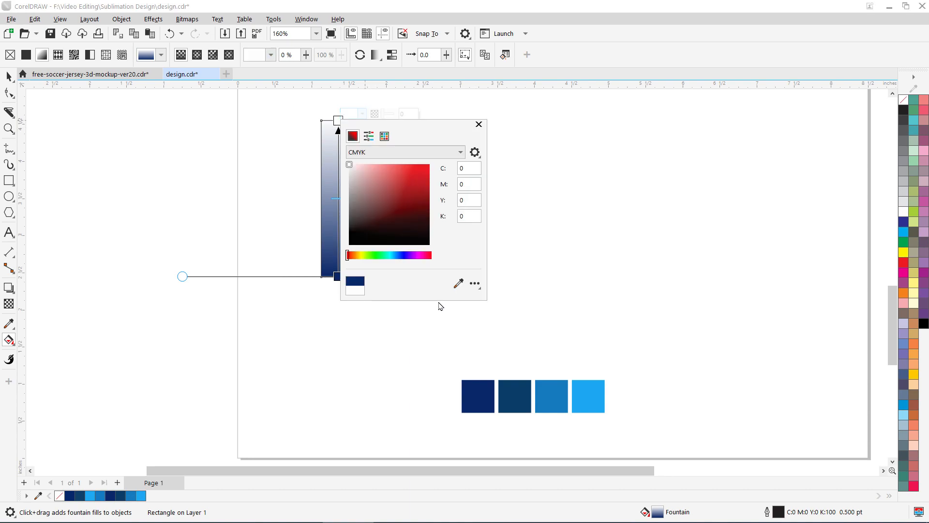
{"action": "left_click", "coordinate": [457, 284]}
{"action": "left_click", "coordinate": [564, 395]}
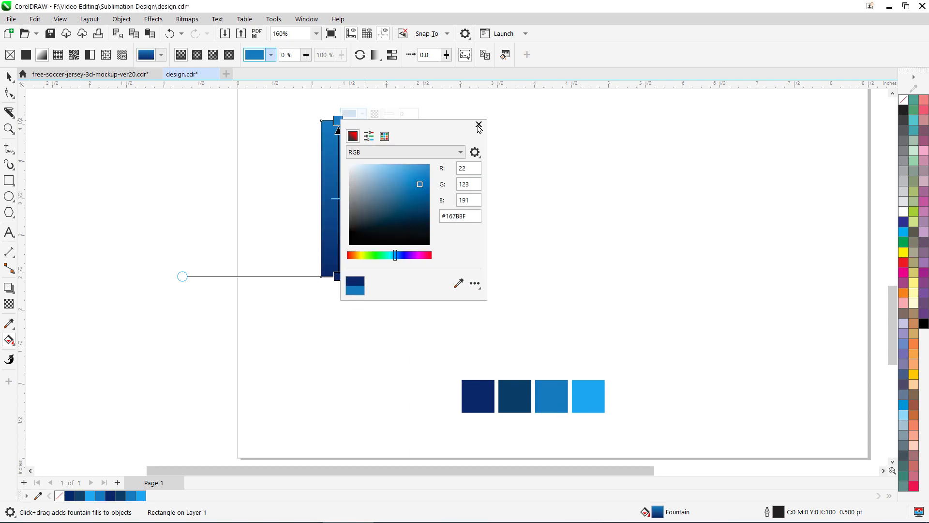
{"action": "left_click", "coordinate": [479, 124]}
- Remove the gradient rectangle's outline by setting its width to None
{"action": "left_click", "coordinate": [8, 77]}
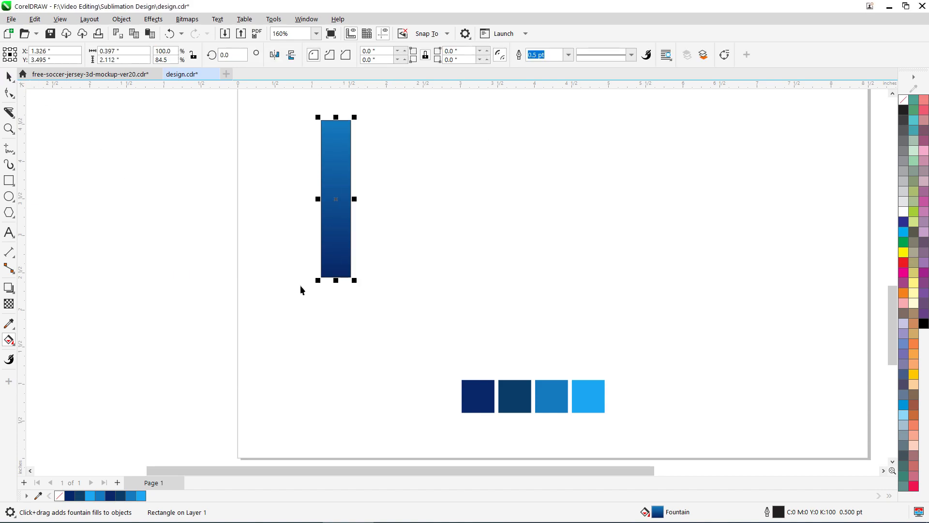
{"action": "left_click", "coordinate": [569, 54]}
{"action": "left_click", "coordinate": [562, 68]}
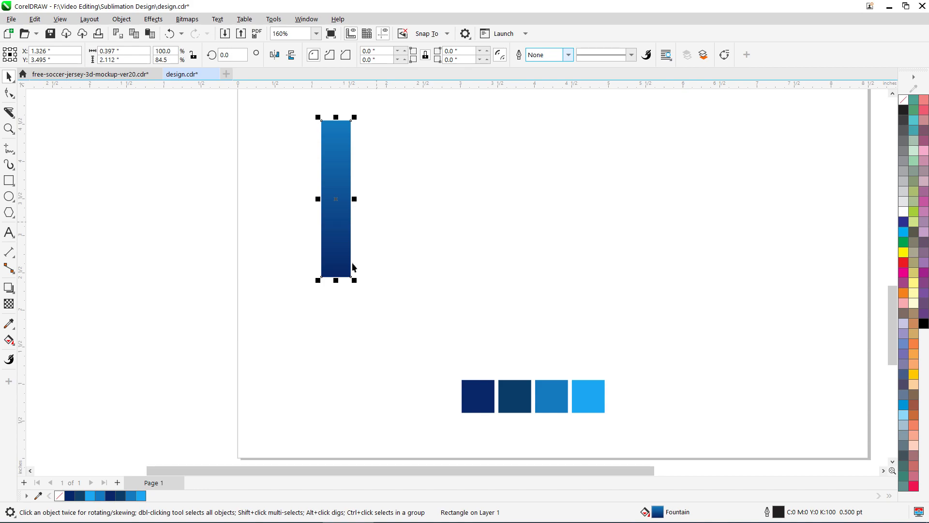
- Duplicate the gradient strip edge to edge along a horizontal row until there are 16 strips
{"action": "left_click_drag", "start_coordinate": [322, 218], "coordinate": [351, 219]}
{"action": "key", "text": "ctrl+d"}
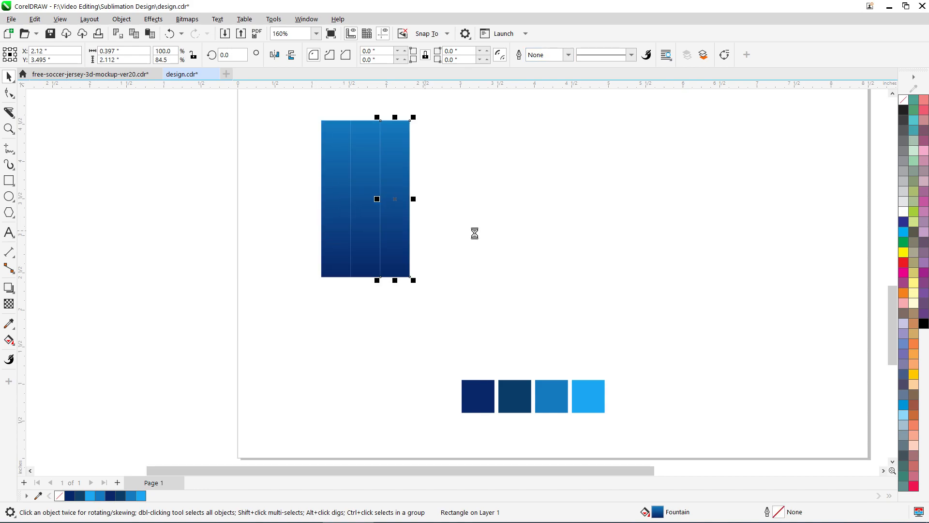
{"action": "key", "text": "ctrl+d"}
{"action": "key", "text": "ctrl+d"}
{"action": "key", "text": "ctrl+d"}
{"action": "key", "text": "ctrl+d"}
{"action": "key", "text": "ctrl+d"}
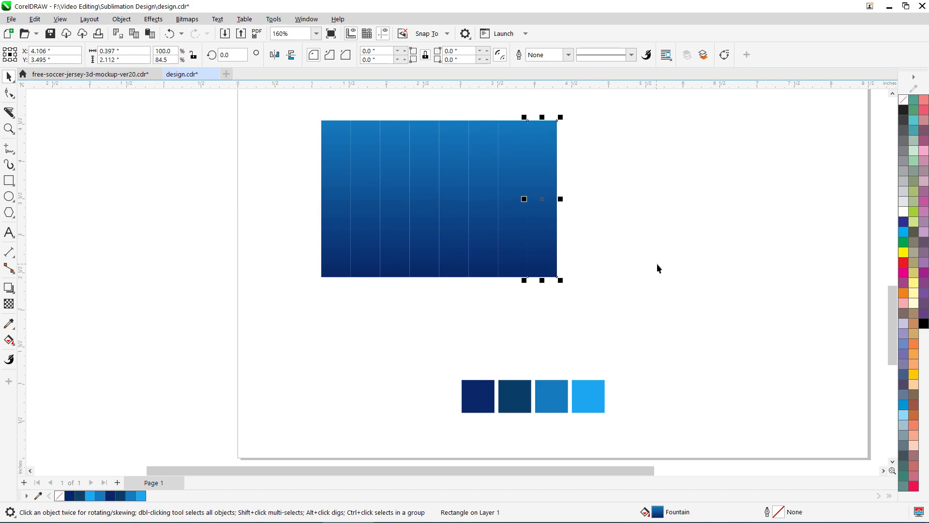
{"action": "key", "text": "ctrl+d"}
{"action": "key", "text": "ctrl+d"}
{"action": "key", "text": "ctrl+d"}
{"action": "key", "text": "ctrl+d"}
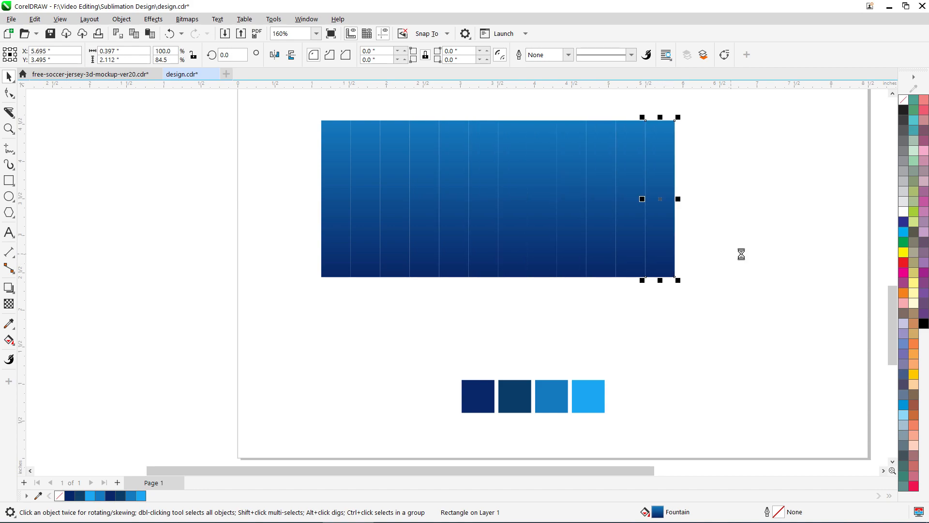
{"action": "key", "text": "ctrl+d"}
{"action": "key", "text": "ctrl+d"}
{"action": "key", "text": "ctrl+d"}
{"action": "key", "text": "ctrl+d"}
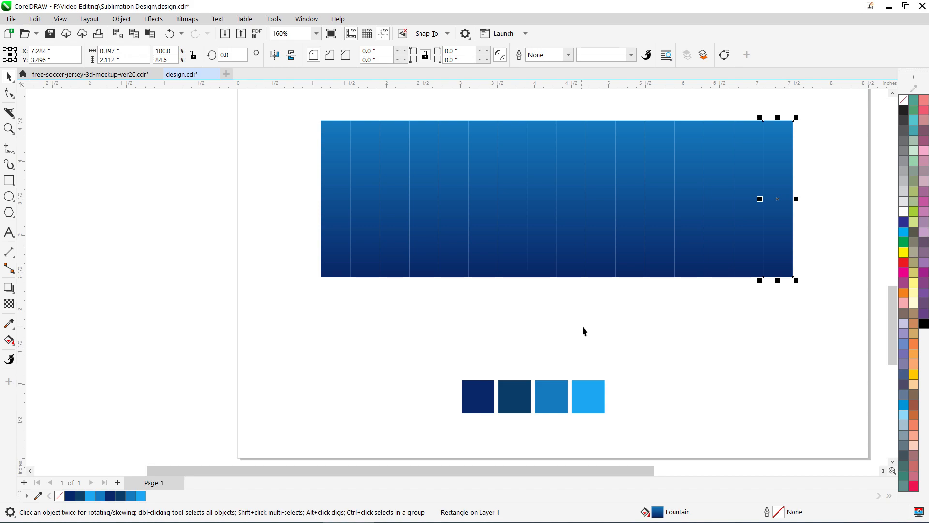
- Select every second strip in the row, from the second strip to the last one
{"action": "left_click", "coordinate": [372, 275]}
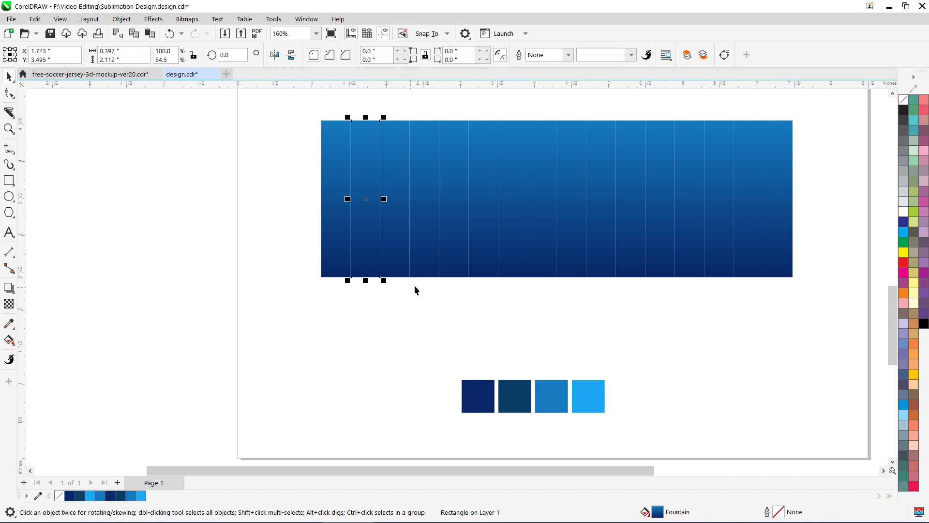
{"action": "left_click", "coordinate": [421, 267], "text": "shift"}
{"action": "left_click", "coordinate": [489, 271], "text": "shift"}
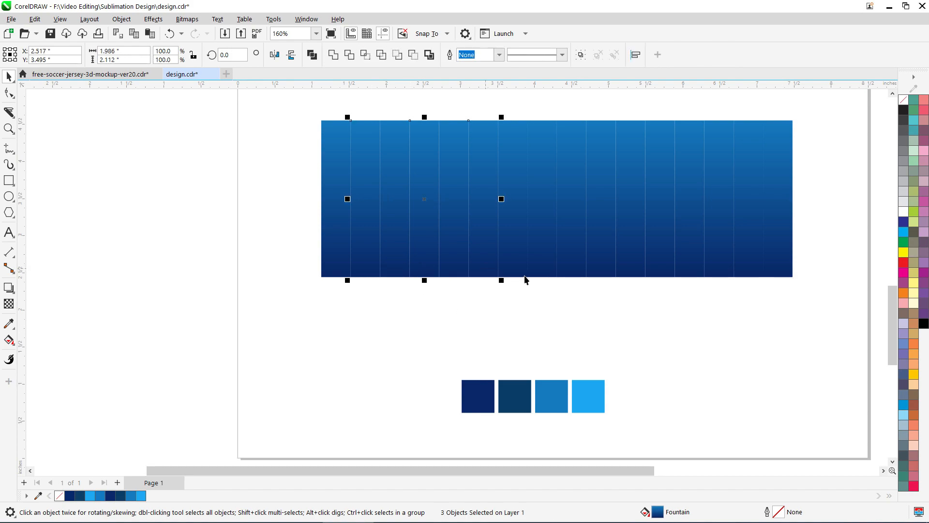
{"action": "left_click", "coordinate": [543, 270], "text": "shift"}
{"action": "left_click", "coordinate": [600, 271], "text": "shift"}
{"action": "left_click", "coordinate": [668, 273], "text": "shift"}
{"action": "left_click", "coordinate": [719, 272], "text": "shift"}
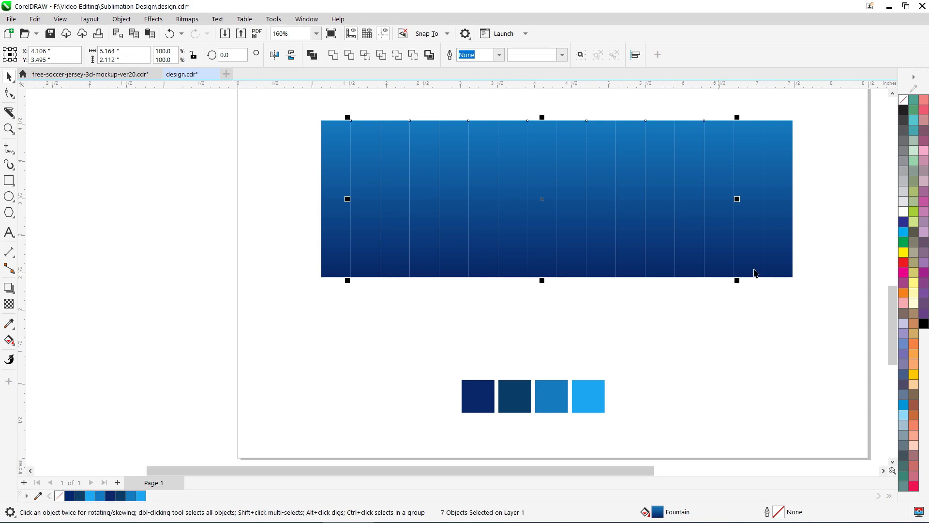
{"action": "left_click", "coordinate": [784, 268], "text": "shift"}
{"action": "key", "text": "Up"}
{"action": "key", "text": "Up"}
{"action": "key", "text": "Up"}
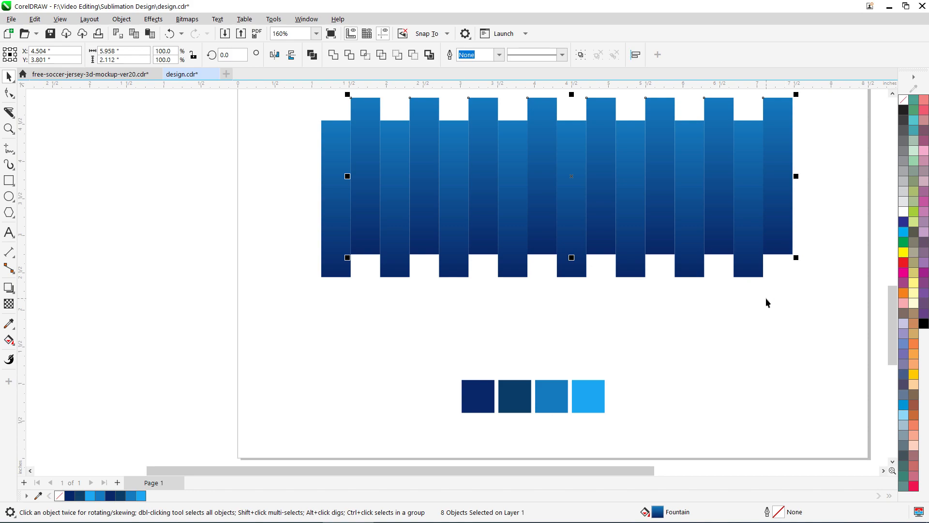
{"action": "key", "text": "ctrl+z"}
- Move the selected alternate strips straight up by about 0.95 inch to stagger the row
{"action": "left_click_drag", "start_coordinate": [373, 272], "coordinate": [358, 203]}
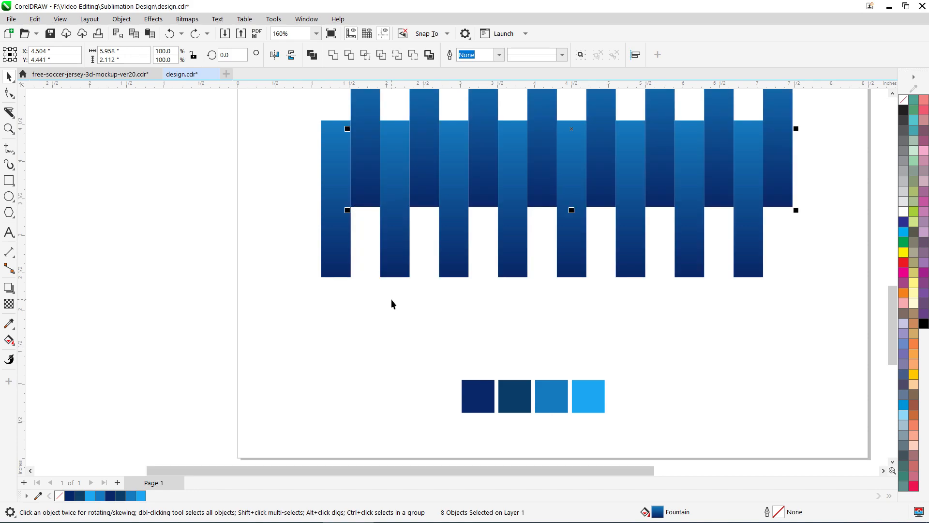
{"action": "left_click", "coordinate": [392, 302]}
{"action": "scroll", "coordinate": [366, 313], "scroll_direction": "down", "scroll_amount": 2}
- Select all 16 staggered strips and group them
{"action": "left_click_drag", "start_coordinate": [301, 145], "coordinate": [616, 319]}
{"action": "scroll", "coordinate": [616, 319], "scroll_direction": "down", "scroll_amount": 2}
{"action": "key", "text": "z"}
{"action": "left_click_drag", "start_coordinate": [338, 197], "coordinate": [580, 335]}
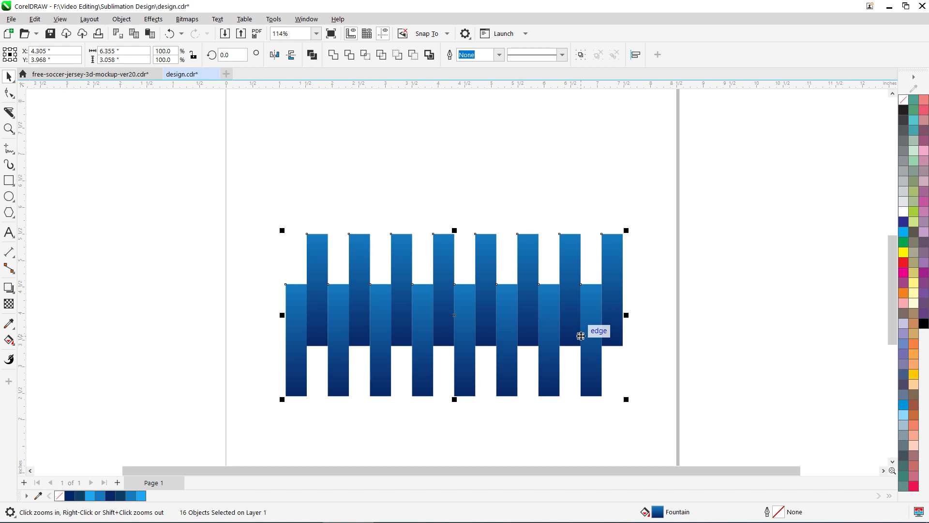
{"action": "key", "text": "ctrl+g"}
- Duplicate the strip group directly above itself and repeat the copy until six groups are stacked
{"action": "left_click_drag", "start_coordinate": [591, 387], "coordinate": [589, 276]}
{"action": "scroll", "coordinate": [455, 323], "scroll_direction": "down", "scroll_amount": 2}
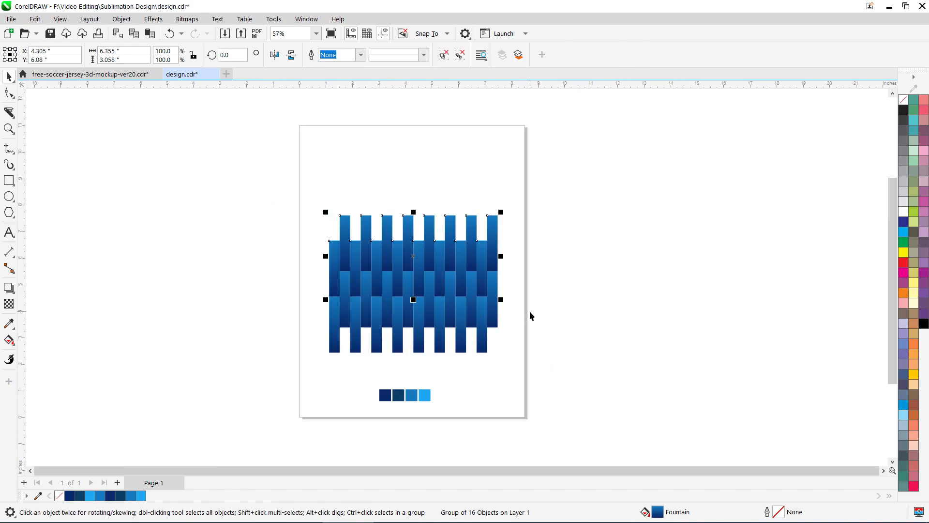
{"action": "key", "text": "ctrl+r"}
{"action": "key", "text": "ctrl+r"}
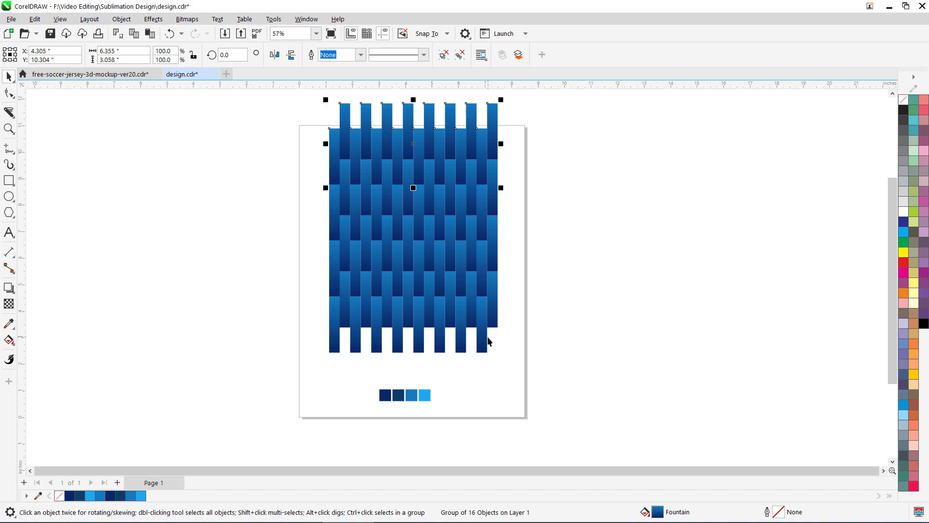
{"action": "key", "text": "ctrl+r"}
{"action": "scroll", "coordinate": [417, 209], "scroll_direction": "down", "scroll_amount": 2}
- Duplicate the six-group stack beside itself, edge to edge, and duplicate both stacks upward to form a two-by-two block
{"action": "left_click_drag", "start_coordinate": [356, 147], "coordinate": [486, 357]}
{"action": "scroll", "coordinate": [326, 263], "scroll_direction": "up", "scroll_amount": 4}
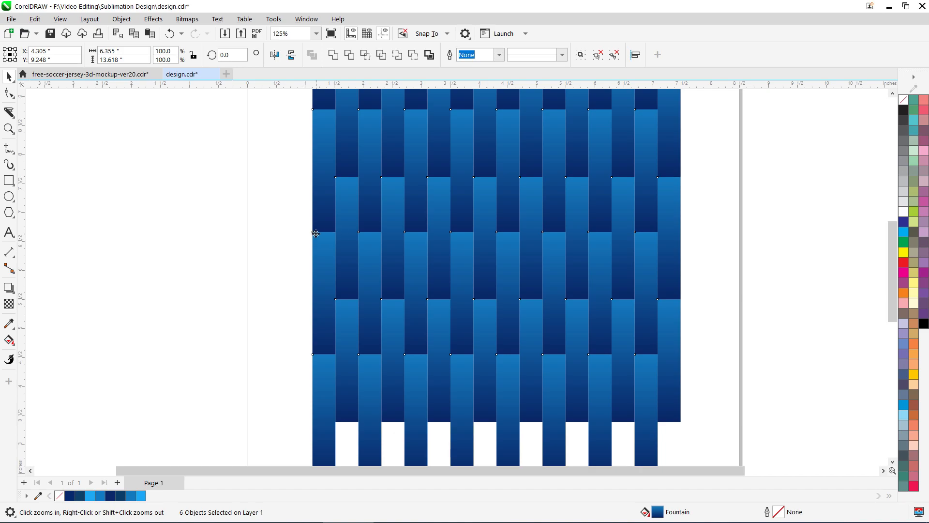
{"action": "left_click_drag", "start_coordinate": [313, 232], "coordinate": [680, 231]}
{"action": "scroll", "coordinate": [356, 292], "scroll_direction": "down", "scroll_amount": 5}
{"action": "left_click", "coordinate": [537, 291]}
{"action": "left_click_drag", "start_coordinate": [537, 291], "coordinate": [521, 164]}
{"action": "scroll", "coordinate": [358, 292], "scroll_direction": "down", "scroll_amount": 3}
- Group the whole pattern and scale it down to about 47.8%
{"action": "left_click", "coordinate": [330, 128]}
{"action": "left_click_drag", "start_coordinate": [500, 339], "coordinate": [474, 322]}
{"action": "key", "text": "ctrl+g"}
{"action": "left_click_drag", "start_coordinate": [445, 125], "coordinate": [446, 225]}
- Move the grouped pattern off the page into the empty area on the page's left side
{"action": "key", "text": "shift+F2"}
{"action": "left_click", "coordinate": [293, 223]}
{"action": "key", "text": "F2"}
{"action": "left_click_drag", "start_coordinate": [293, 214], "coordinate": [556, 368]}
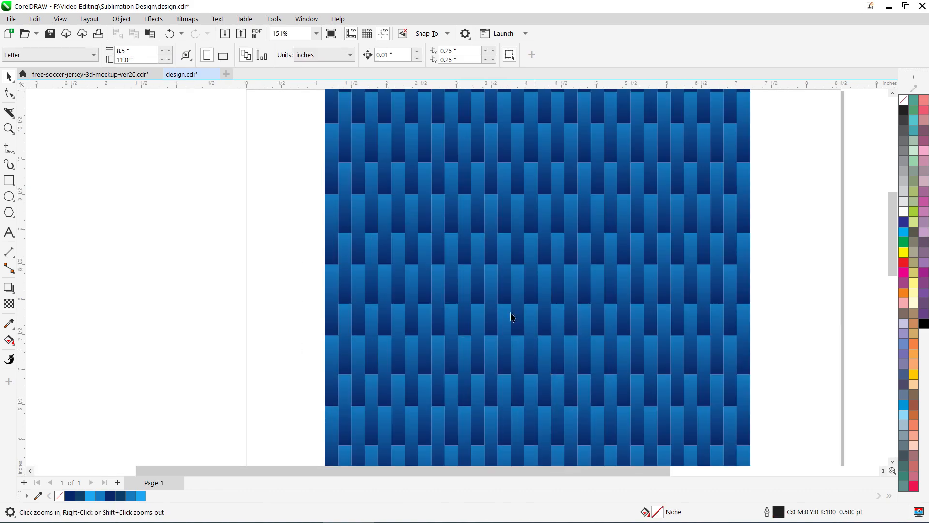
{"action": "left_click", "coordinate": [501, 291]}
{"action": "scroll", "coordinate": [502, 291], "scroll_direction": "down", "scroll_amount": 2}
{"action": "left_click_drag", "start_coordinate": [518, 285], "coordinate": [376, 321]}
{"action": "key", "text": "shift+F2"}
{"action": "key", "text": "Escape"}
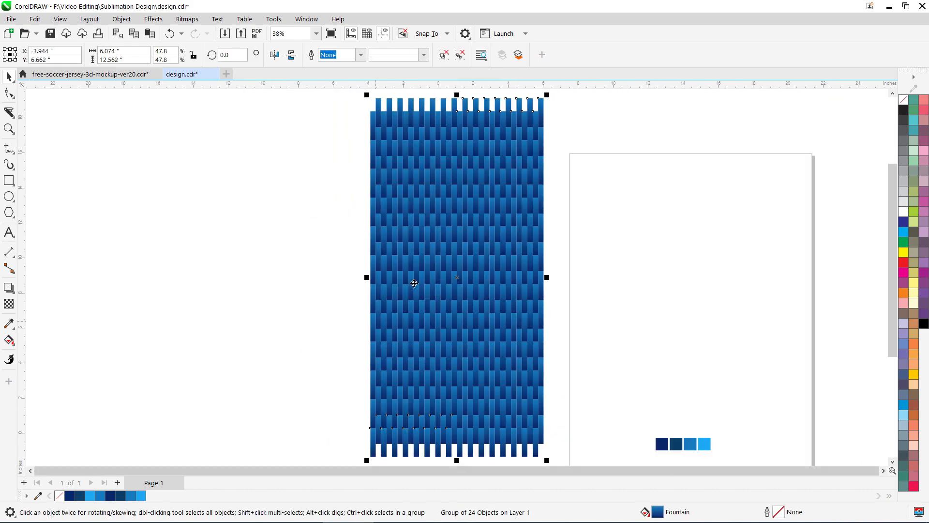
- Draw a thin horizontal rectangle about 0.1 inch high across the pattern's full width, near its lower end
{"action": "key", "text": "F2"}
{"action": "left_click", "coordinate": [610, 405]}
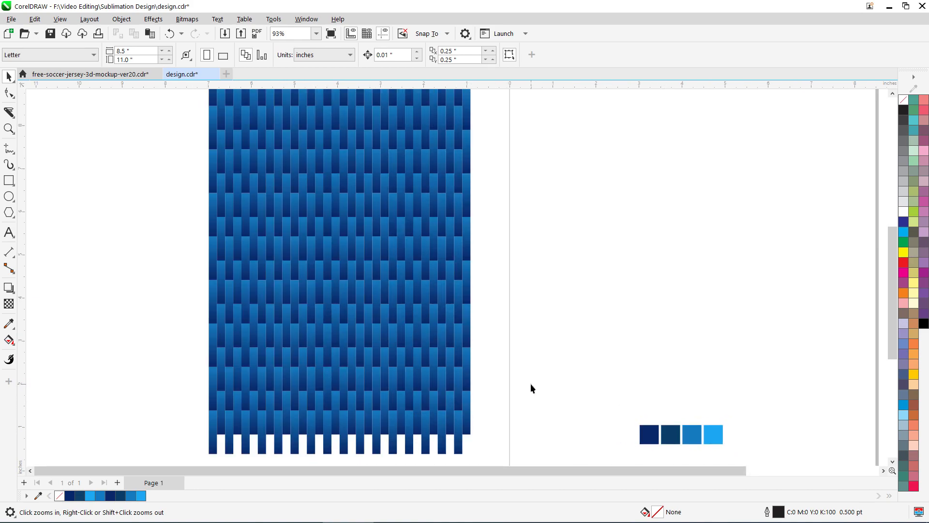
{"action": "left_click_drag", "start_coordinate": [210, 377], "coordinate": [471, 381]}
{"action": "key", "text": "space"}
- Fill the thin rectangle with light blue #1BA8F0 and remove its outline
{"action": "key", "text": "F2"}
{"action": "left_click_drag", "start_coordinate": [201, 322], "coordinate": [773, 450]}
{"action": "key", "text": "F2"}
{"action": "left_click", "coordinate": [140, 497]}
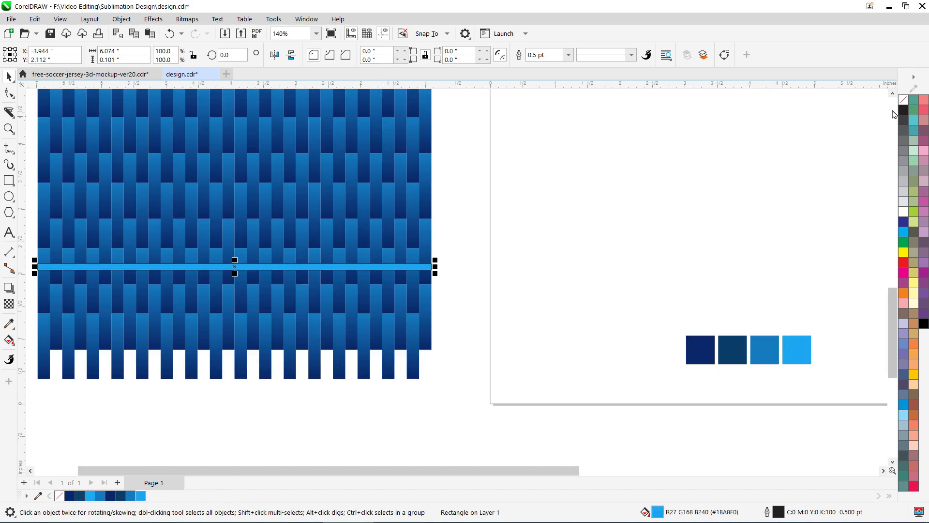
{"action": "right_click", "coordinate": [903, 99]}
- Reduce the light blue bar's height to about 0.035 inch
{"action": "key", "text": "F2"}
{"action": "left_click_drag", "start_coordinate": [167, 240], "coordinate": [363, 311]}
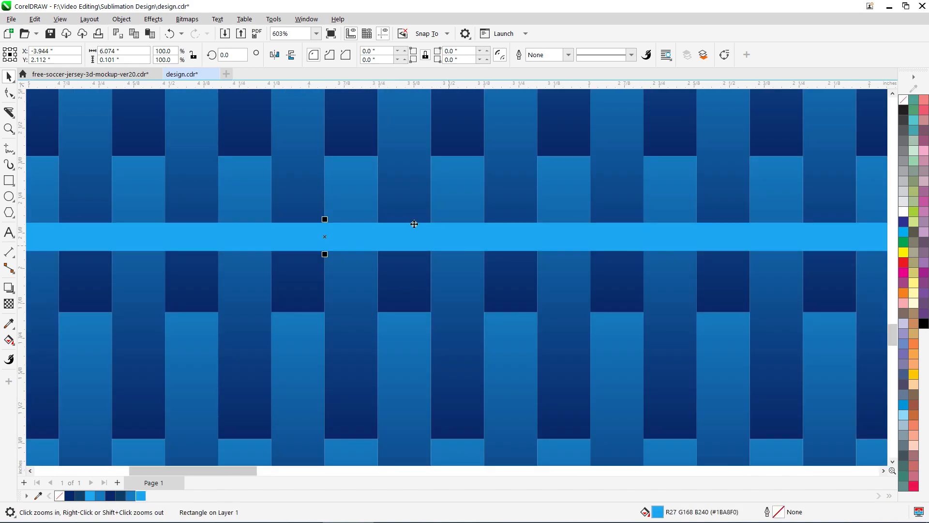
{"action": "left_click_drag", "start_coordinate": [325, 218], "coordinate": [427, 251]}
{"action": "key", "text": "F2"}
{"action": "left_click_drag", "start_coordinate": [278, 210], "coordinate": [416, 295]}
{"action": "left_click_drag", "start_coordinate": [359, 218], "coordinate": [360, 223]}
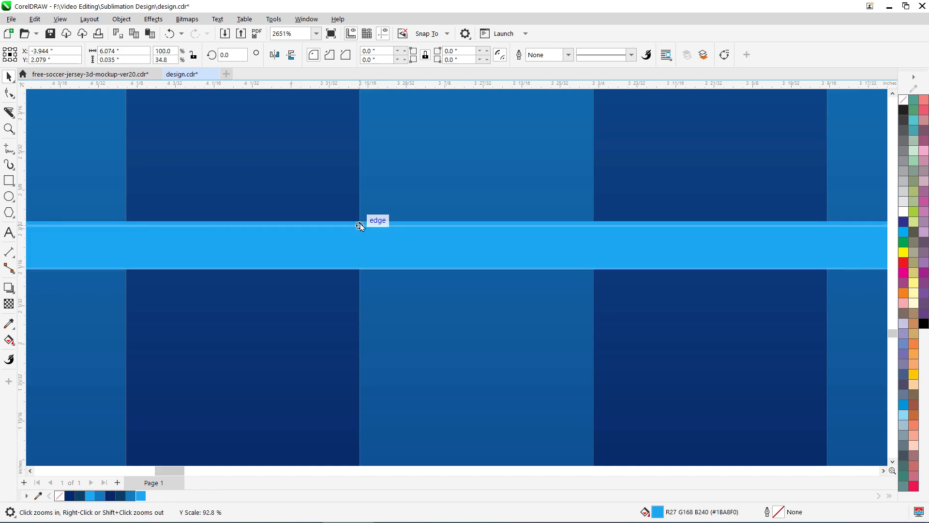
- Duplicate the light blue bar about 0.12 inch above the original
{"action": "scroll", "coordinate": [339, 232], "scroll_direction": "down", "scroll_amount": 10}
{"action": "left_click", "coordinate": [187, 252]}
{"action": "scroll", "coordinate": [553, 307], "scroll_direction": "up", "scroll_amount": 3}
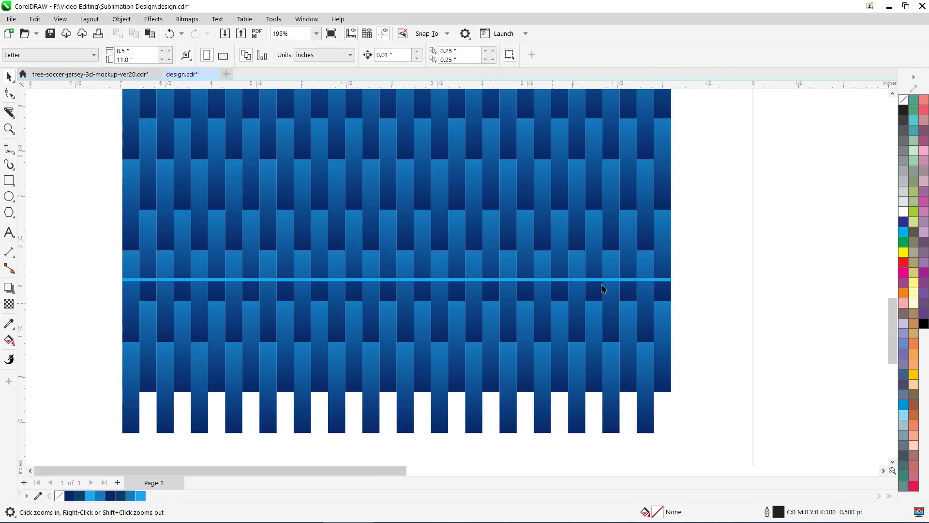
{"action": "left_click", "coordinate": [668, 280]}
{"action": "scroll", "coordinate": [325, 338], "scroll_direction": "down", "scroll_amount": 3}
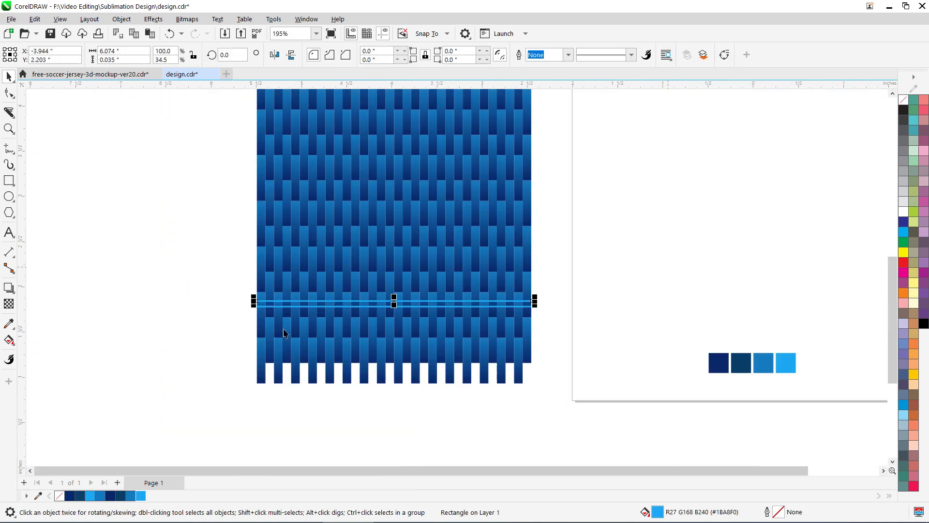
- Repeat the upward duplication of the light blue bar at the same spacing until the bars span about 8.8 inches of the pattern
{"action": "key", "text": "Up"}
{"action": "key", "text": "Up"}
{"action": "key", "text": "Up"}
{"action": "key", "text": "Up"}
{"action": "key", "text": "Up"}
{"action": "key", "text": "Up"}
{"action": "key", "text": "Up"}
{"action": "key", "text": "Up"}
{"action": "key", "text": "Up"}
{"action": "key", "text": "Up"}
{"action": "key", "text": "Up"}
{"action": "key", "text": "Up"}
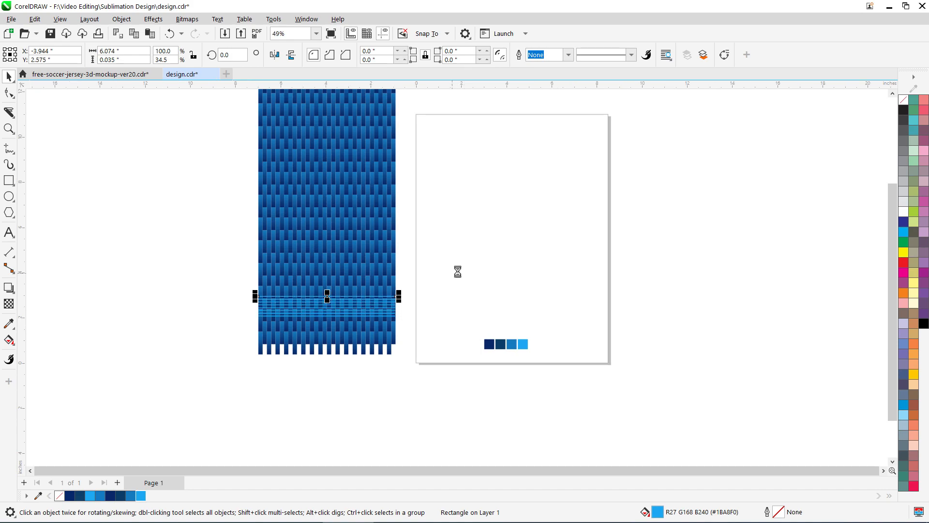
{"action": "key", "text": "Up"}
{"action": "key", "text": "Up"}
{"action": "key", "text": "Up"}
{"action": "key", "text": "Up"}
{"action": "key", "text": "Up"}
{"action": "key", "text": "Up"}
{"action": "key", "text": "Up"}
{"action": "key", "text": "Up"}
{"action": "key", "text": "Up"}
{"action": "key", "text": "Up"}
{"action": "key", "text": "Up"}
{"action": "key", "text": "Up"}
{"action": "key", "text": "Up"}
{"action": "key", "text": "Up"}
{"action": "key", "text": "Up"}
{"action": "key", "text": "Up"}
{"action": "key", "text": "Up"}
{"action": "key", "text": "Up"}
{"action": "key", "text": "Up"}
{"action": "key", "text": "Up"}
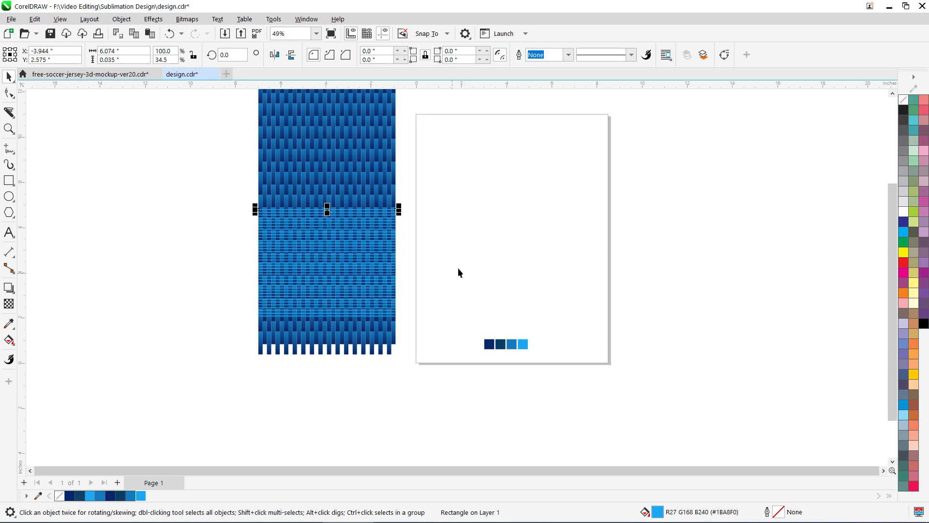
{"action": "key", "text": "Up"}
{"action": "key", "text": "Up"}
{"action": "key", "text": "Up"}
{"action": "key", "text": "Up"}
{"action": "key", "text": "Up"}
{"action": "key", "text": "Up"}
{"action": "key", "text": "Up"}
{"action": "key", "text": "Up"}
{"action": "key", "text": "Up"}
{"action": "key", "text": "Up"}
{"action": "key", "text": "Up"}
{"action": "key", "text": "Up"}
{"action": "key", "text": "Up"}
{"action": "key", "text": "Up"}
{"action": "key", "text": "Up"}
{"action": "key", "text": "Up"}
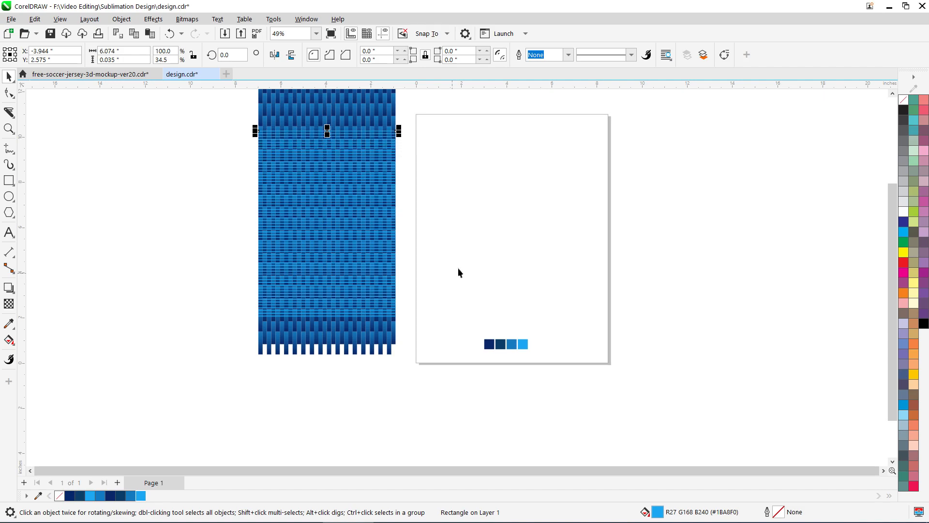
- Group all the horizontal bars and fill the group with medium blue #167BBF
{"action": "scroll", "coordinate": [458, 269], "scroll_direction": "down", "scroll_amount": 2}
{"action": "left_click_drag", "start_coordinate": [326, 170], "coordinate": [522, 312]}
{"action": "left_click_drag", "start_coordinate": [238, 121], "coordinate": [513, 429]}
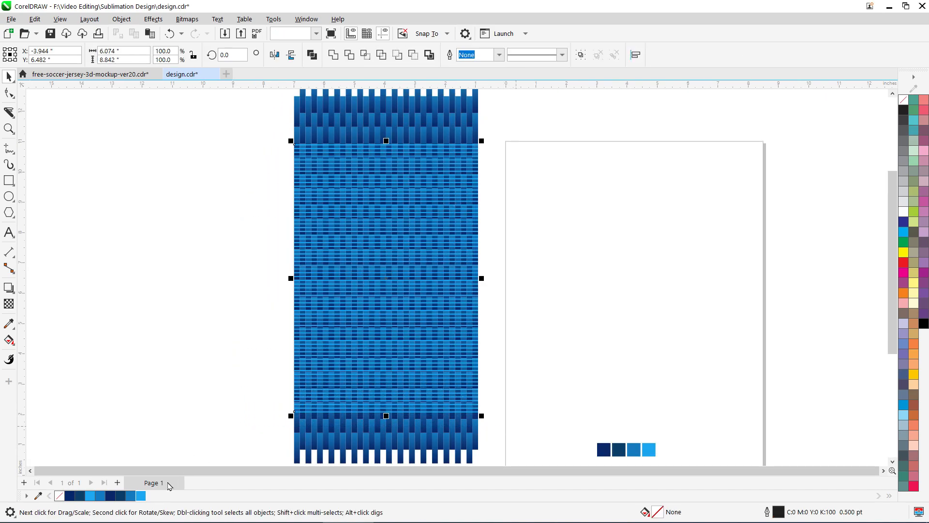
- Stretch the bar group evenly from its center to a height of about 10.71 inches, keeping its width
{"action": "scroll", "coordinate": [432, 294], "scroll_direction": "up", "scroll_amount": 3}
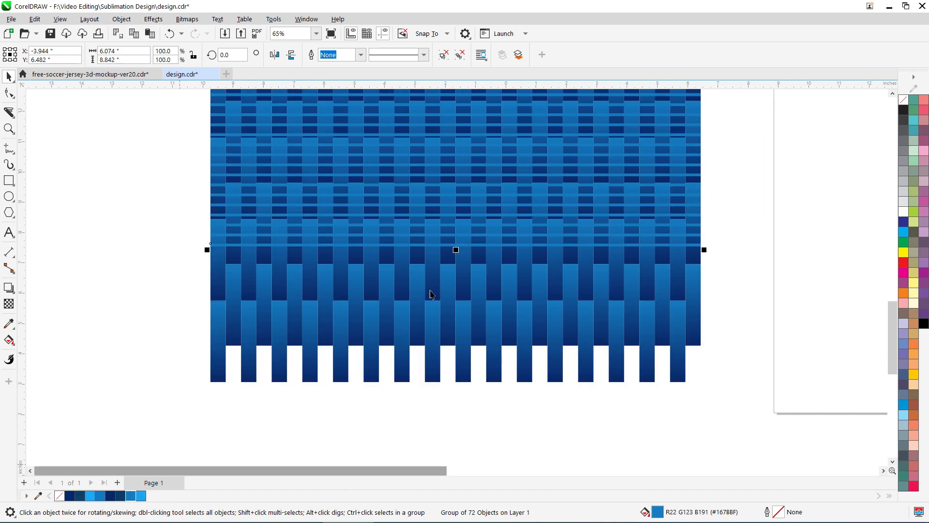
{"action": "left_click_drag", "start_coordinate": [456, 249], "coordinate": [456, 325]}
{"action": "scroll", "coordinate": [436, 371], "scroll_direction": "down", "scroll_amount": 4}
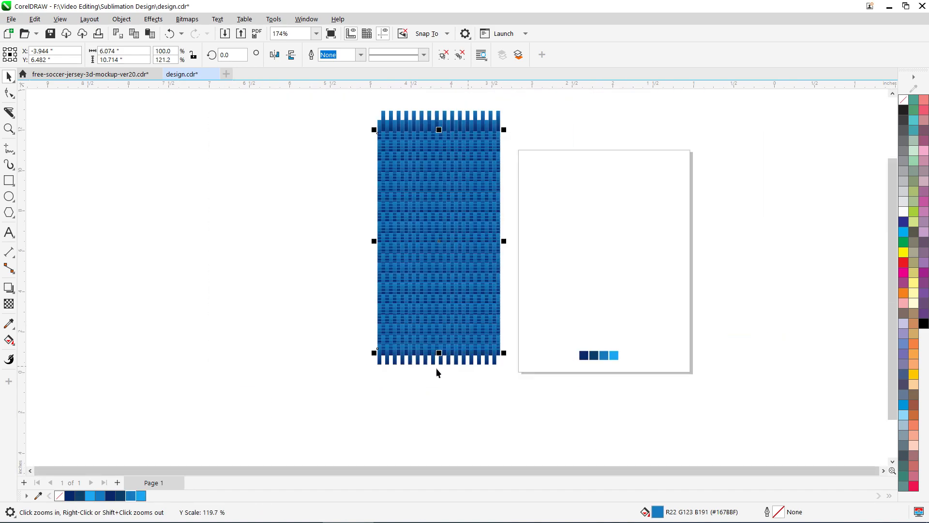
- Group the horizontal bars together with the gradient strip pattern
{"action": "scroll", "coordinate": [390, 259], "scroll_direction": "down", "scroll_amount": 5}
{"action": "left_click_drag", "start_coordinate": [365, 218], "coordinate": [527, 387]}
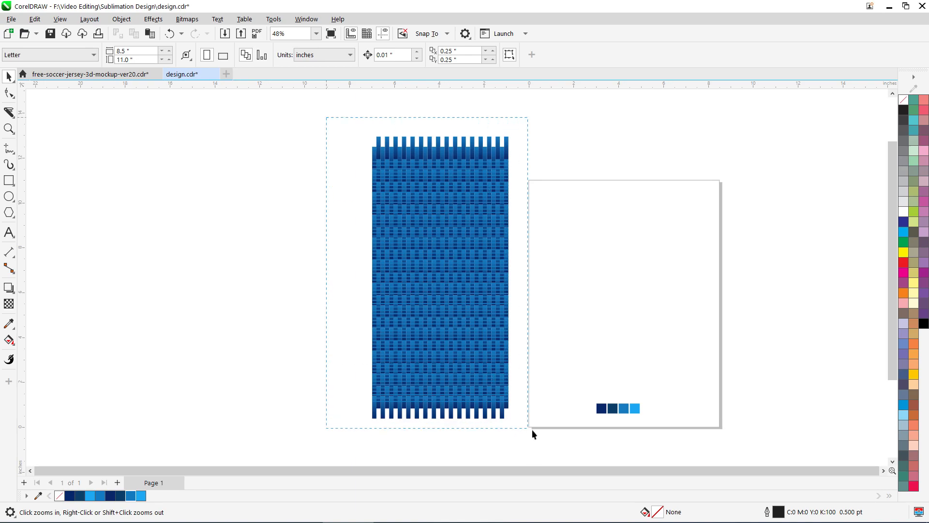
{"action": "left_click_drag", "start_coordinate": [527, 428], "coordinate": [524, 408]}
{"action": "key", "text": "ctrl+g"}
- Examine the grouped pattern's bars and gradient strips up close and as a whole
{"action": "key", "text": "z"}
{"action": "left_click", "coordinate": [521, 362]}
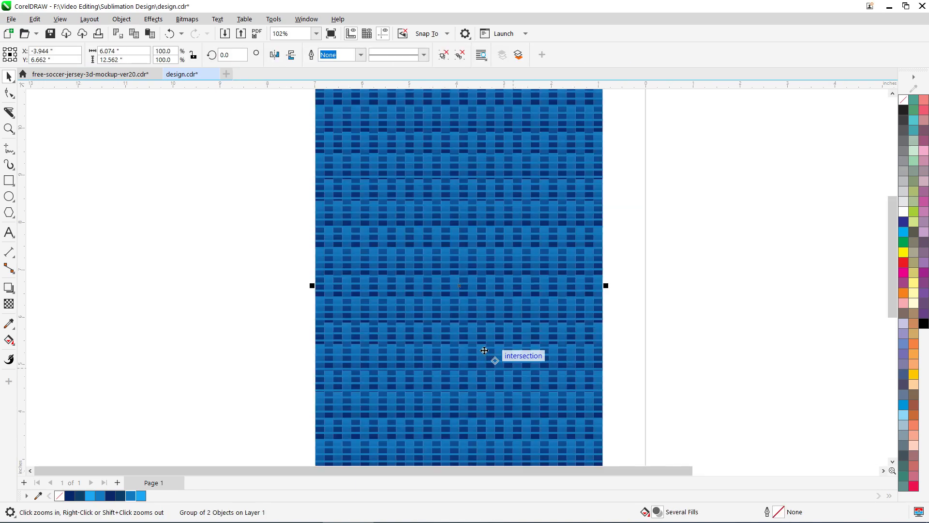
{"action": "scroll", "coordinate": [483, 320], "scroll_direction": "down", "scroll_amount": 2}
{"action": "left_click_drag", "start_coordinate": [429, 285], "coordinate": [538, 360]}
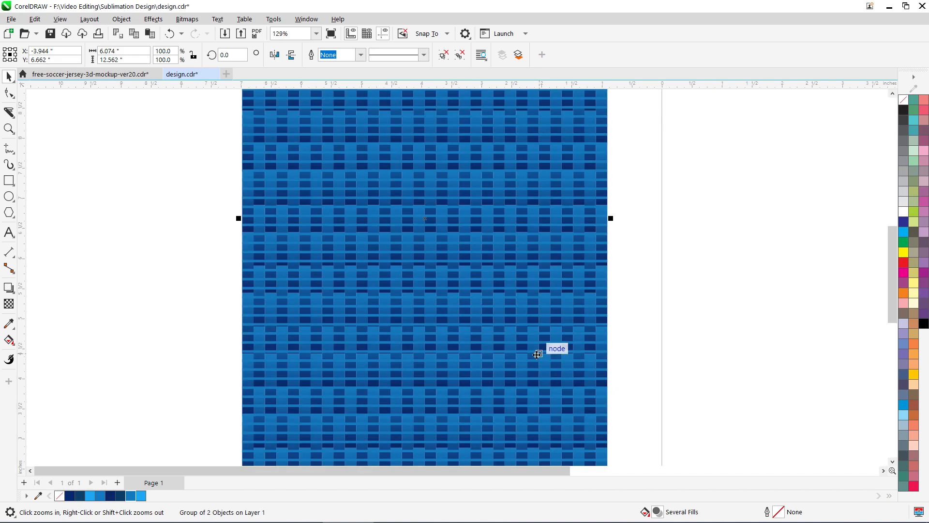
{"action": "scroll", "coordinate": [423, 334], "scroll_direction": "up", "scroll_amount": 2}
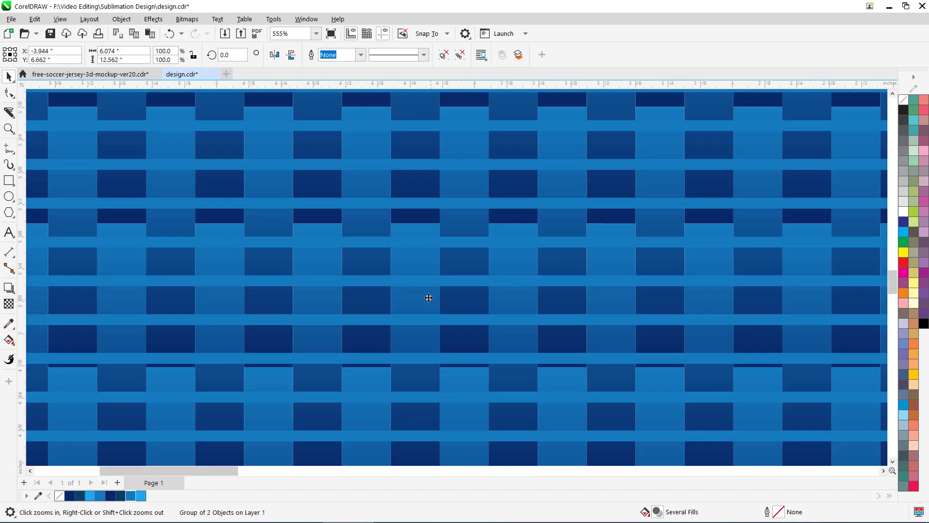
{"action": "key", "text": "shift+F2"}
{"action": "key", "text": "space"}
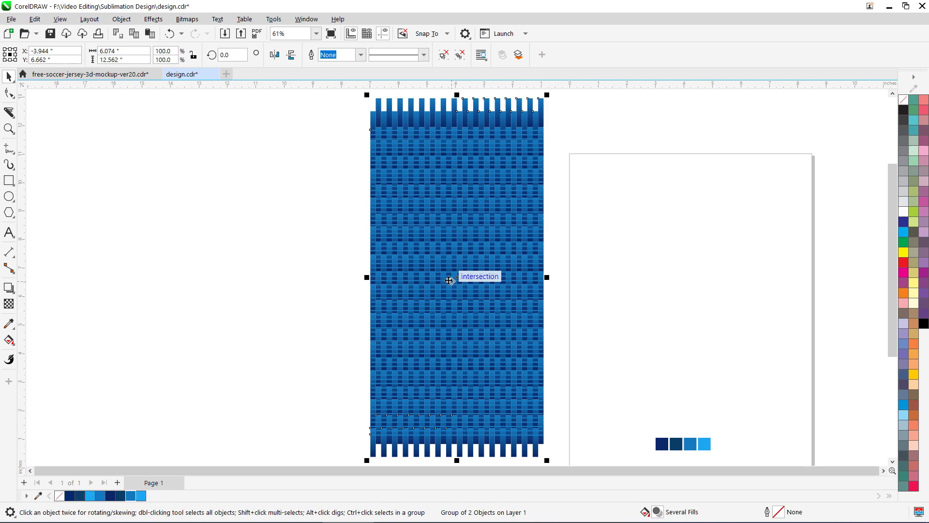
{"action": "scroll", "coordinate": [450, 280], "scroll_direction": "down", "scroll_amount": 3}
{"action": "key", "text": "space"}
{"action": "left_click_drag", "start_coordinate": [352, 186], "coordinate": [498, 347]}
{"action": "key", "text": "space"}
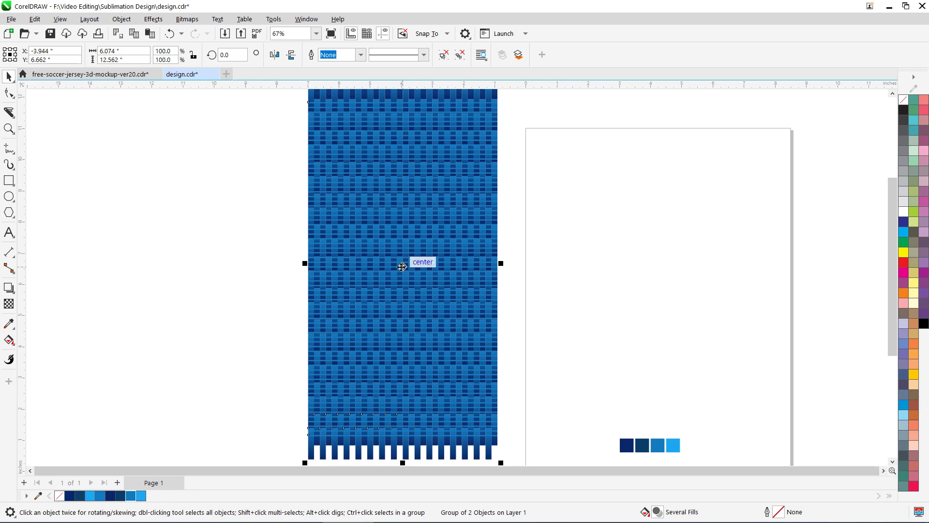
- Copy the grouped pattern into the free-soccer-jersey-3d mockup document and enlarge it to about 773 by 1599 px over the front jersey
{"action": "left_click", "coordinate": [102, 77]}
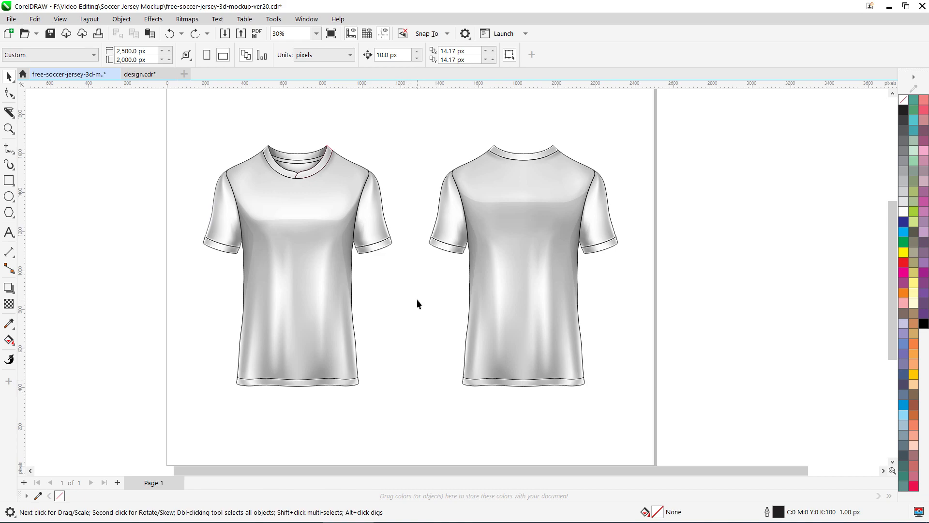
{"action": "key", "text": "ctrl+v"}
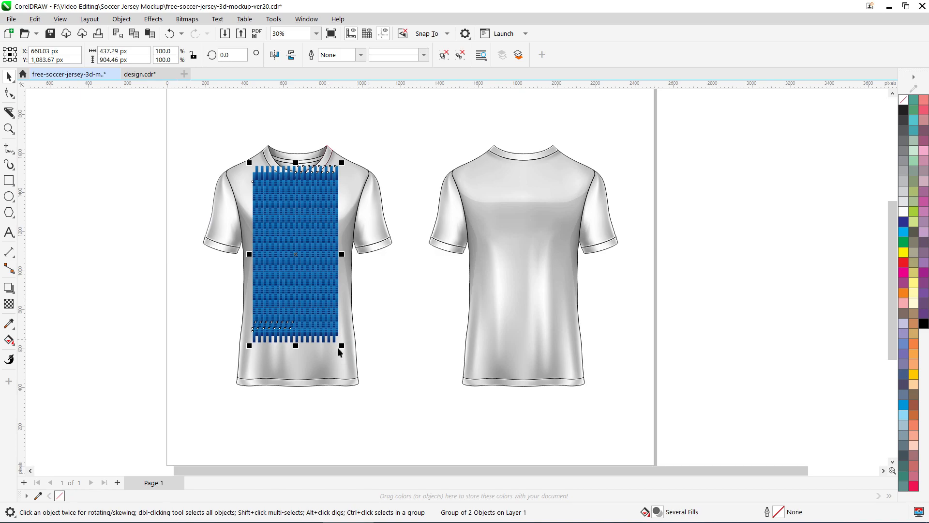
{"action": "left_click_drag", "start_coordinate": [342, 348], "coordinate": [380, 421]}
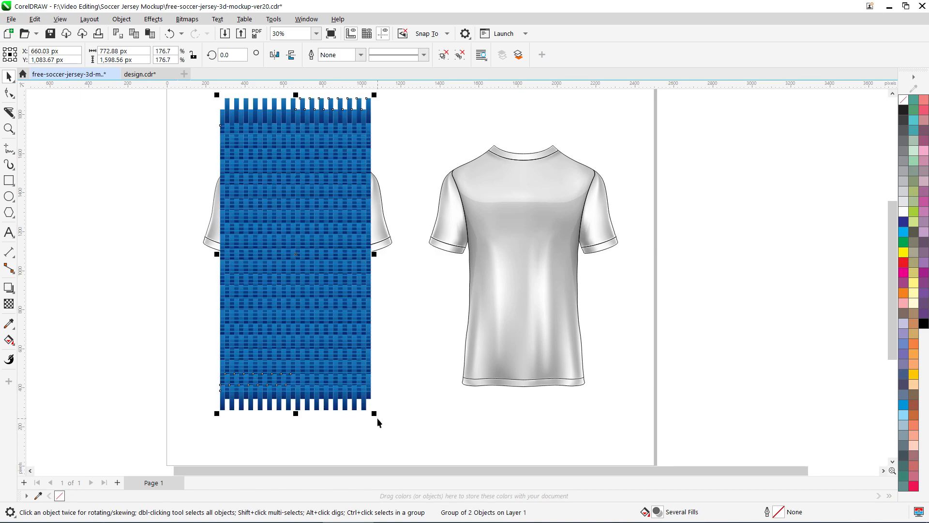
- Send the pattern behind the front jersey's shading and outlines, and place a duplicate of it beside the page
{"action": "key", "text": "ctrl+Page_Down"}
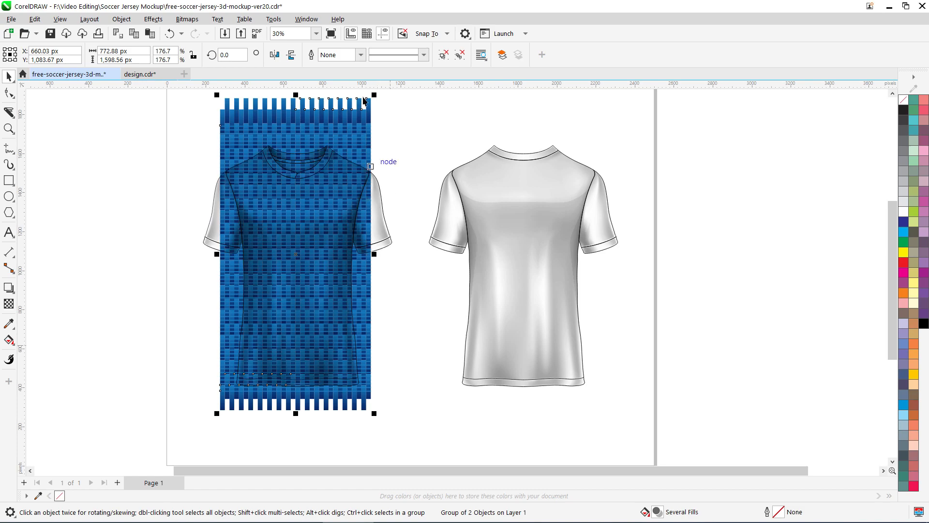
{"action": "left_click_drag", "start_coordinate": [351, 116], "coordinate": [137, 125]}
{"action": "right_click", "coordinate": [136, 125]}
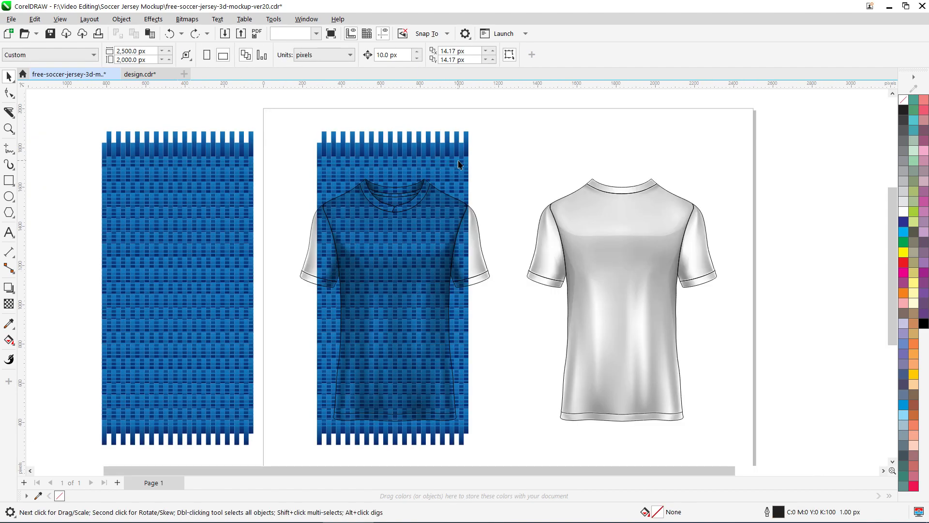
- PowerClip the pattern lying over the front jersey inside the jersey's front body panel
{"action": "left_click", "coordinate": [459, 165]}
{"action": "key", "text": "Escape"}
{"action": "left_click", "coordinate": [440, 211]}
{"action": "left_click", "coordinate": [460, 162]}
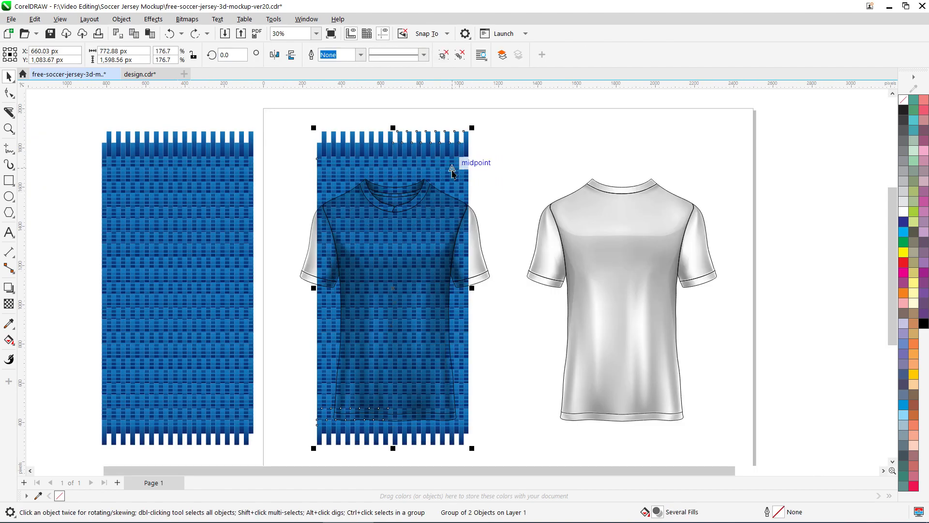
{"action": "key", "text": "Escape"}
{"action": "left_click", "coordinate": [455, 183]}
{"action": "key", "text": "Escape"}
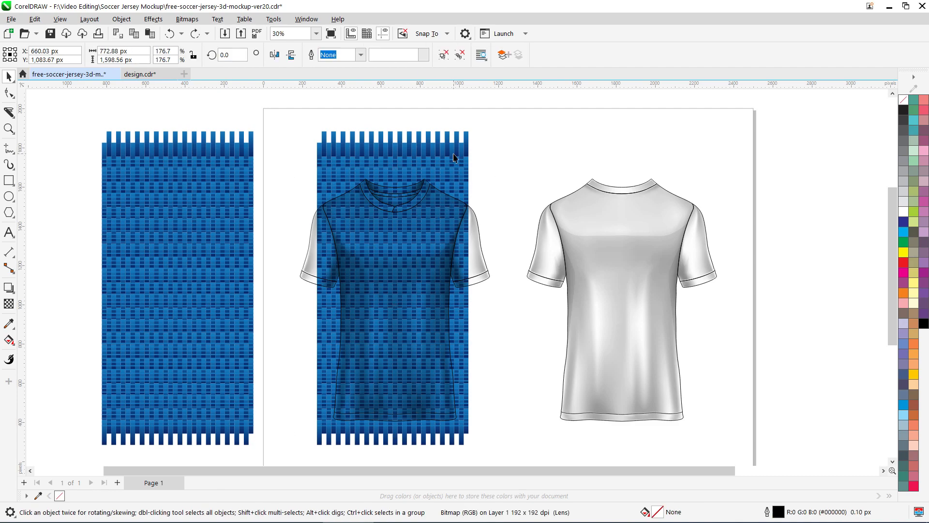
{"action": "left_click", "coordinate": [451, 162]}
{"action": "right_click", "coordinate": [450, 162]}
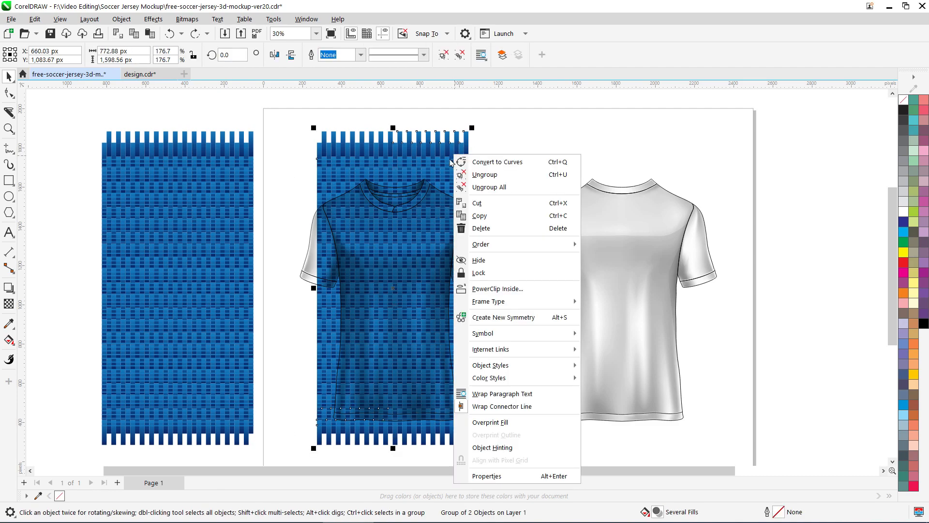
{"action": "left_click", "coordinate": [497, 288]}
{"action": "left_click", "coordinate": [447, 199]}
{"action": "key", "text": "Escape"}
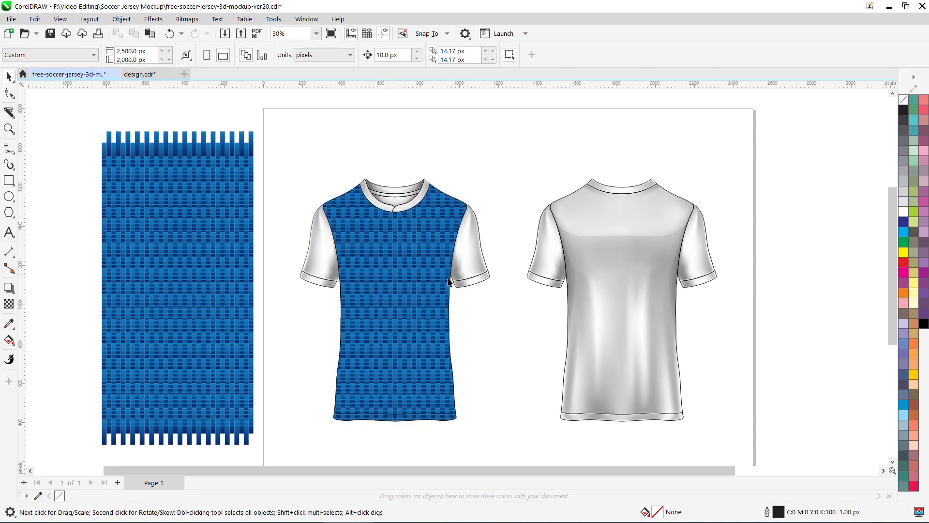
- Copy the group of four blue color swatches from design.cdr into the jersey mockup document
{"action": "left_click", "coordinate": [130, 79]}
{"action": "left_click_drag", "start_coordinate": [745, 411], "coordinate": [594, 457]}
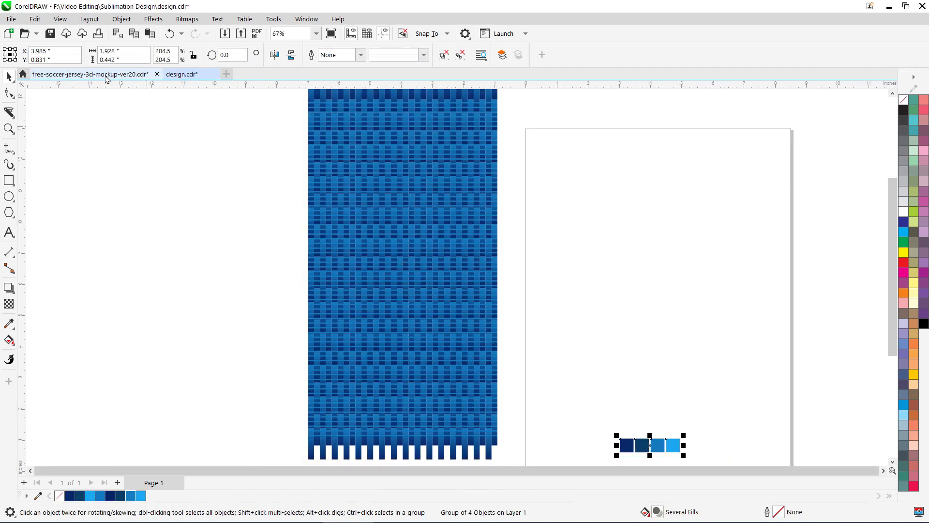
{"action": "left_click", "coordinate": [104, 76]}
{"action": "key", "text": "ctrl+v"}
- Sample the navy swatch and fill both sleeves and sleeve cuffs of the front jersey with it
{"action": "key", "text": "z"}
{"action": "left_click_drag", "start_coordinate": [266, 166], "coordinate": [607, 397]}
{"action": "left_click", "coordinate": [9, 324]}
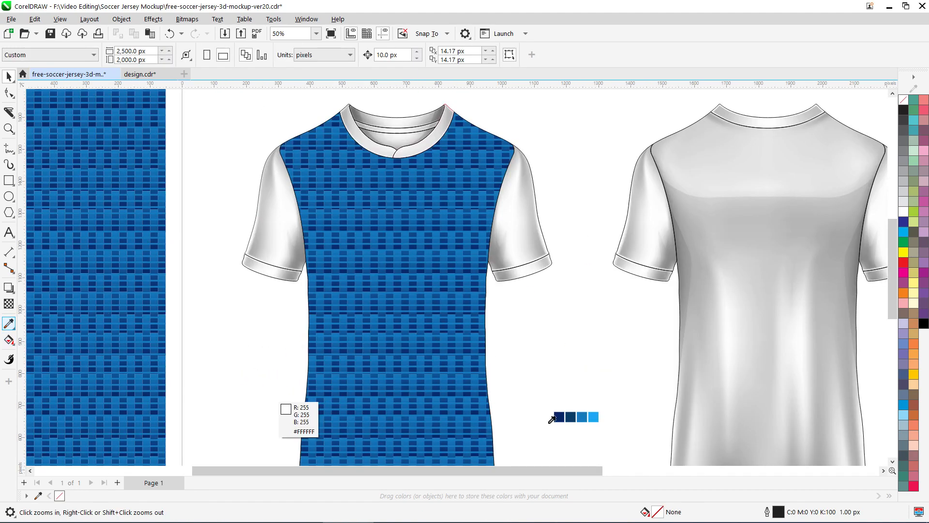
{"action": "left_click", "coordinate": [559, 416]}
{"action": "left_click", "coordinate": [512, 244]}
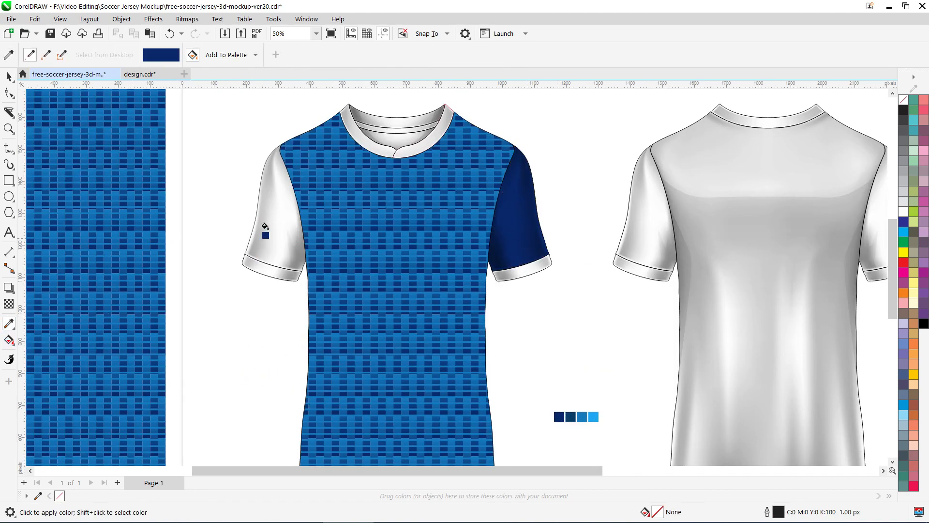
{"action": "left_click", "coordinate": [265, 227]}
{"action": "left_click", "coordinate": [276, 273]}
{"action": "left_click", "coordinate": [529, 269]}
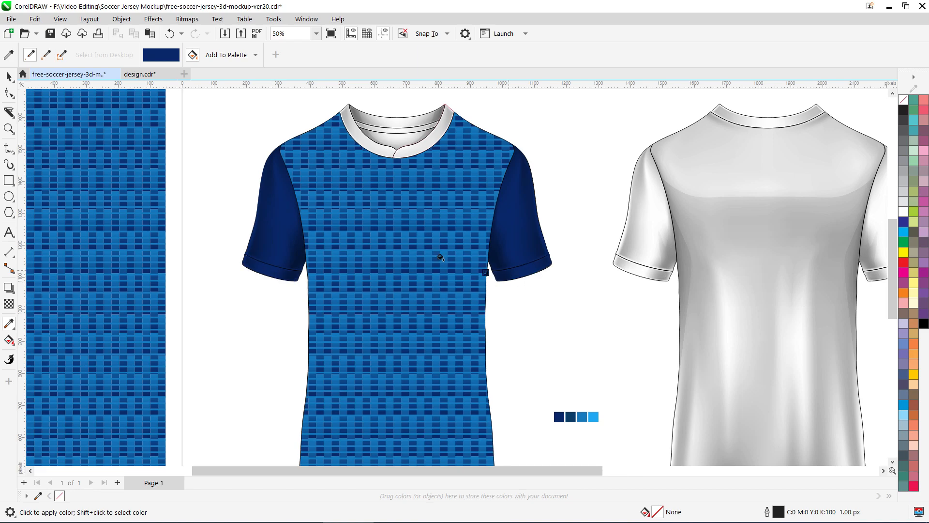
- Recolor both sleeve cuffs of the front jersey with the medium blue swatch color
{"action": "left_click", "coordinate": [582, 417], "text": "shift"}
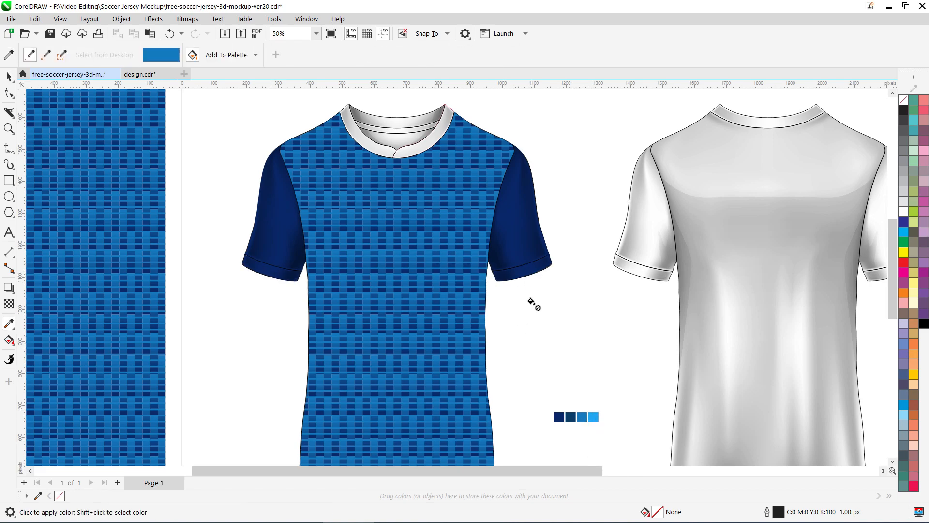
{"action": "left_click", "coordinate": [529, 270]}
{"action": "left_click", "coordinate": [276, 272]}
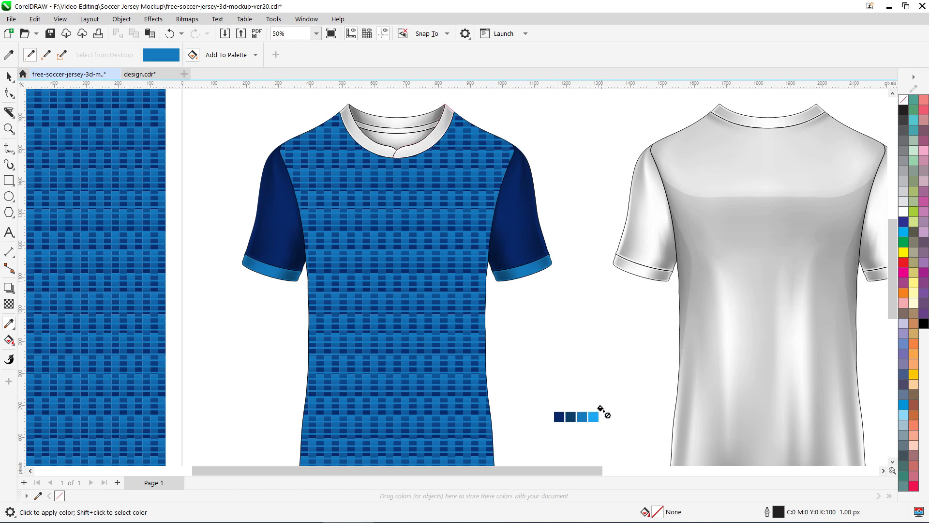
- Fill the front jersey's collar pieces and the inner back collar with the dark teal-blue swatch color
{"action": "left_click", "coordinate": [570, 416], "text": "shift"}
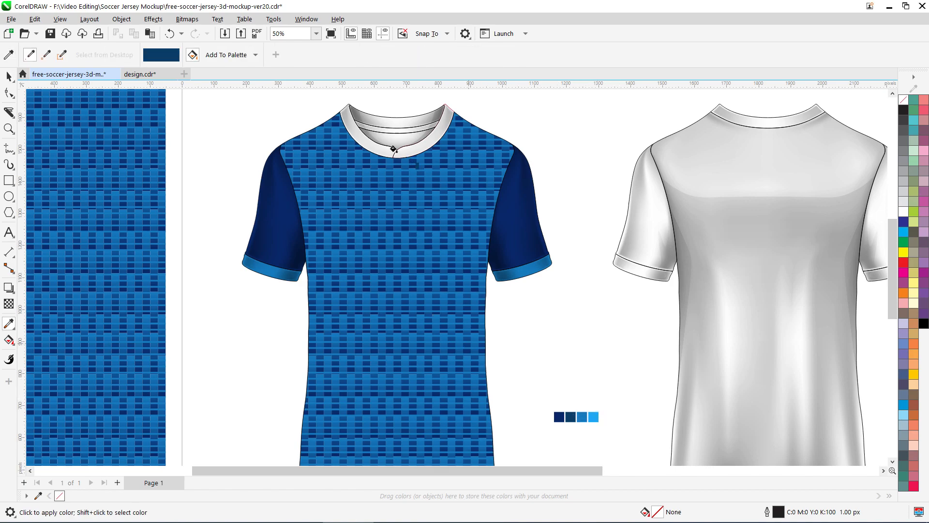
{"action": "left_click", "coordinate": [376, 146]}
{"action": "left_click", "coordinate": [403, 156]}
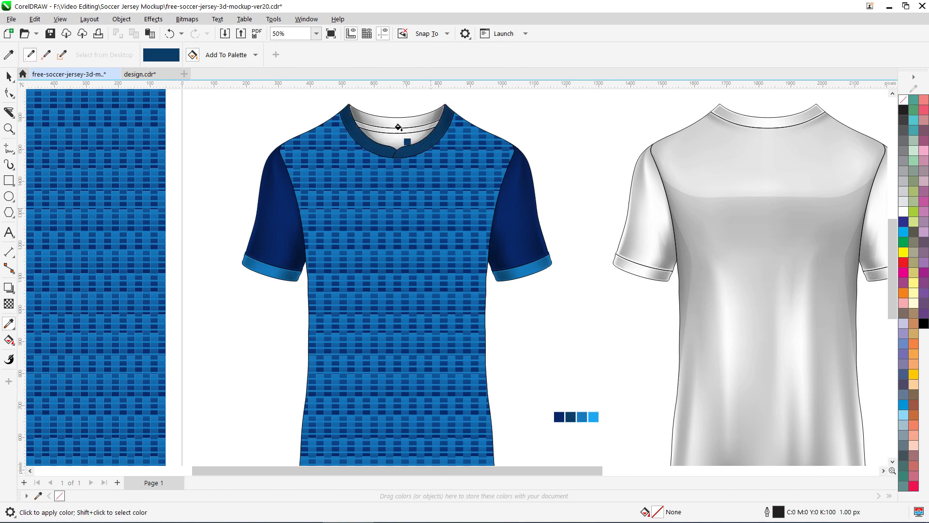
{"action": "left_click", "coordinate": [397, 124]}
- Recolor the two front collar pieces with the medium blue swatch color
{"action": "left_click", "coordinate": [582, 417], "text": "shift"}
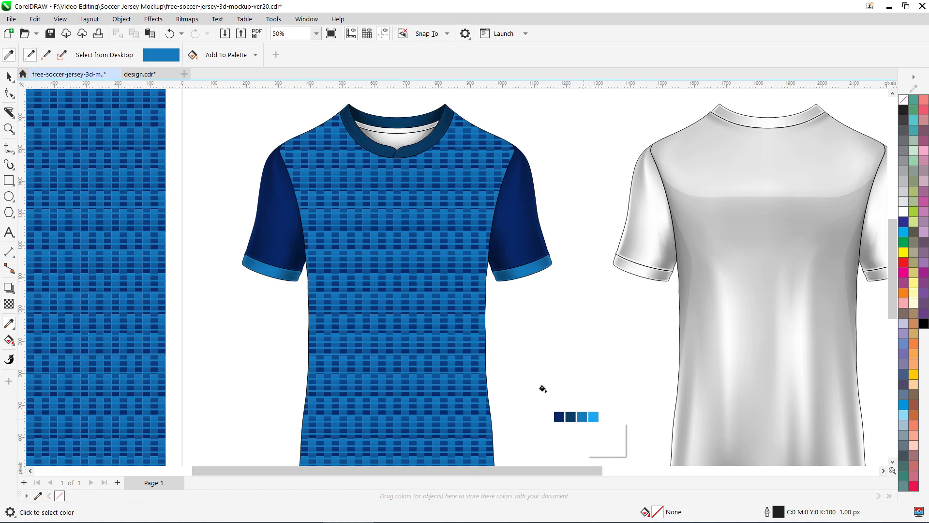
{"action": "left_click", "coordinate": [398, 149]}
{"action": "left_click", "coordinate": [411, 149]}
{"action": "key", "text": "space"}
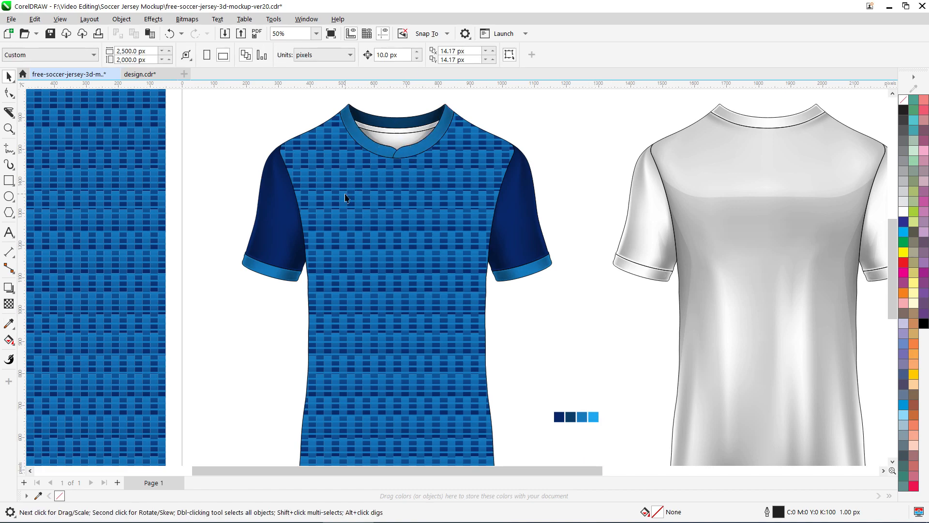
- Bring the front jersey's shading bitmap above the patterned body
{"action": "scroll", "coordinate": [328, 191], "scroll_direction": "down", "scroll_amount": 1}
{"action": "key", "text": "F2"}
{"action": "left_click_drag", "start_coordinate": [227, 126], "coordinate": [582, 354]}
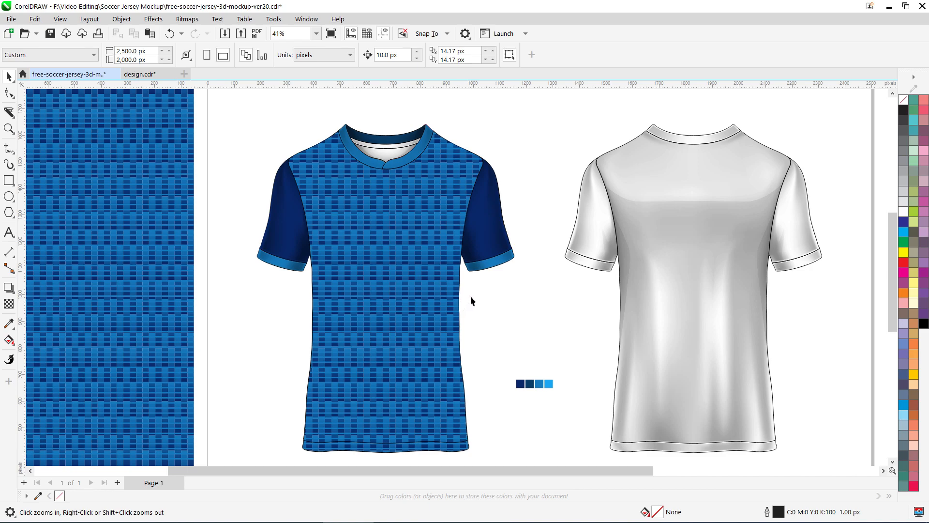
{"action": "left_click", "coordinate": [470, 300]}
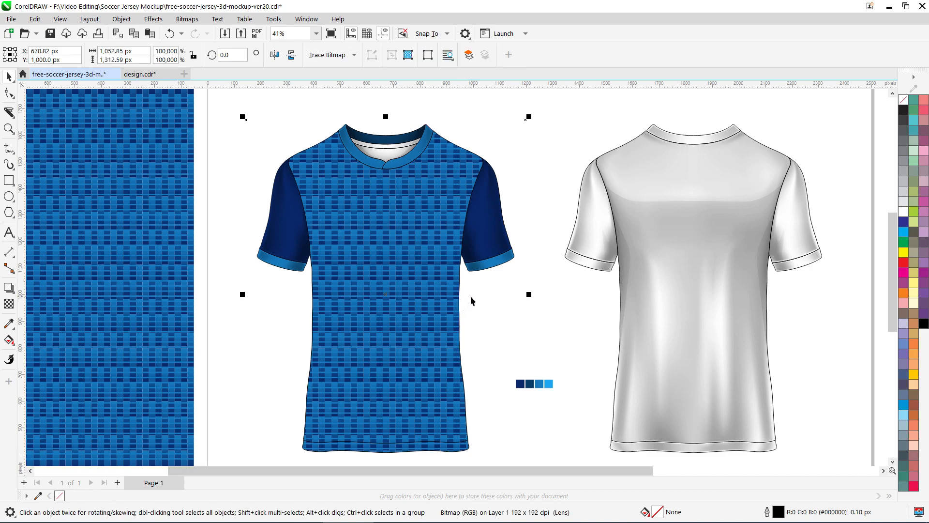
- Move the spare pattern group from beside the page onto the back jersey, centered at about X 1825 px, Y 1084 px
{"action": "scroll", "coordinate": [353, 260], "scroll_direction": "down", "scroll_amount": 1}
{"action": "key", "text": "F2"}
{"action": "left_click_drag", "start_coordinate": [129, 149], "coordinate": [670, 369]}
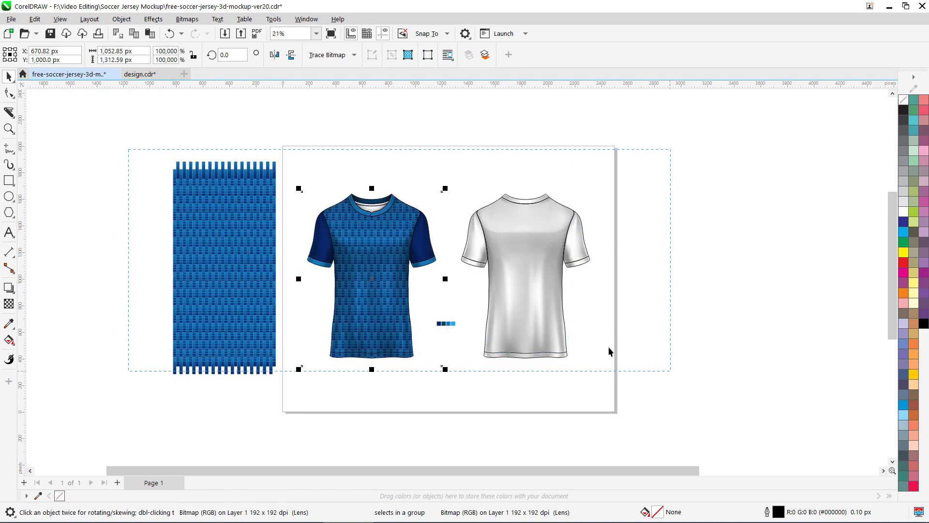
{"action": "left_click", "coordinate": [192, 299]}
{"action": "left_click_drag", "start_coordinate": [192, 299], "coordinate": [651, 300]}
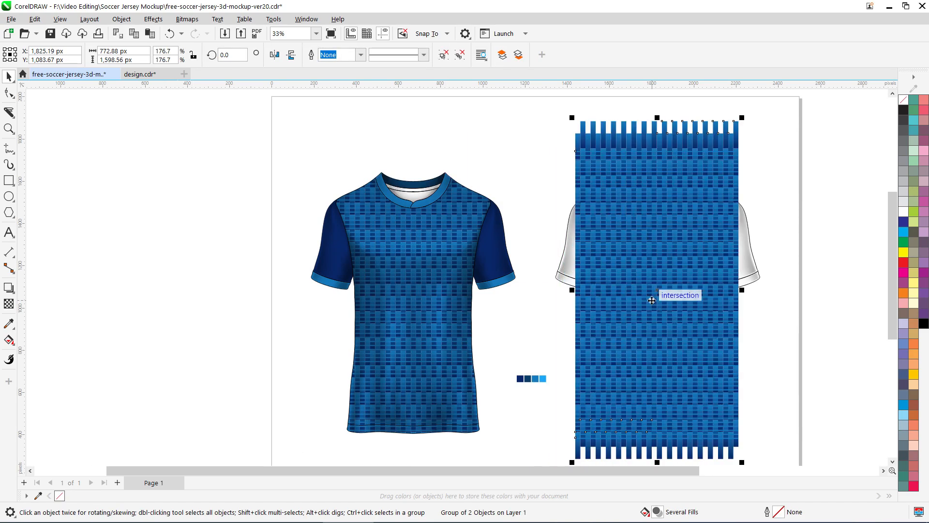
- PowerClip the pattern group inside the back jersey's body
{"action": "right_click", "coordinate": [716, 142]}
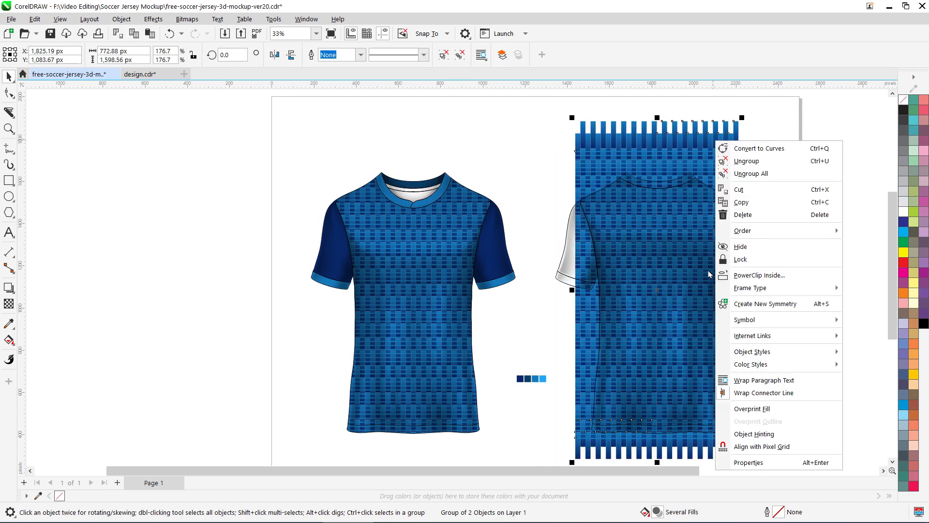
{"action": "left_click", "coordinate": [739, 276]}
{"action": "left_click", "coordinate": [698, 183]}
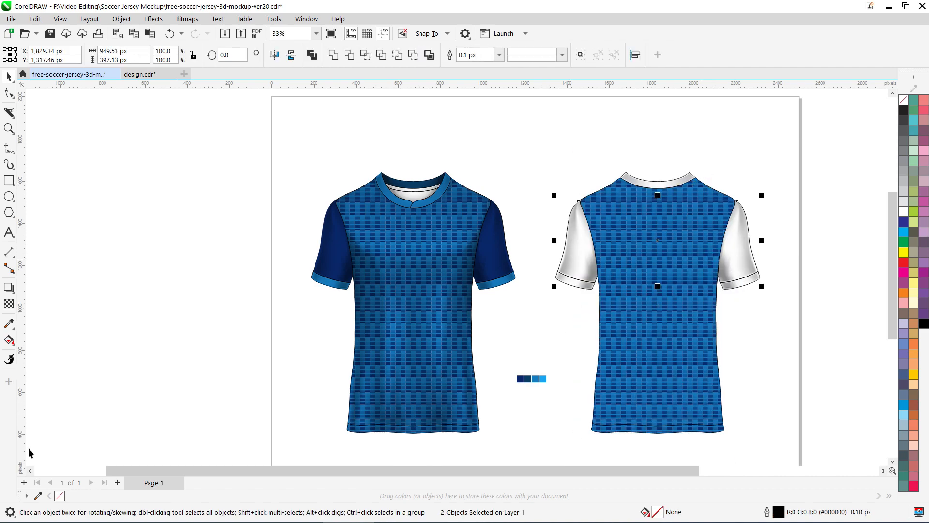
- Try filling the back jersey's two sleeves with the dark teal-blue swatch color
{"action": "left_click", "coordinate": [527, 379]}
{"action": "left_click", "coordinate": [579, 269]}
{"action": "key", "text": "ctrl+shift+e"}
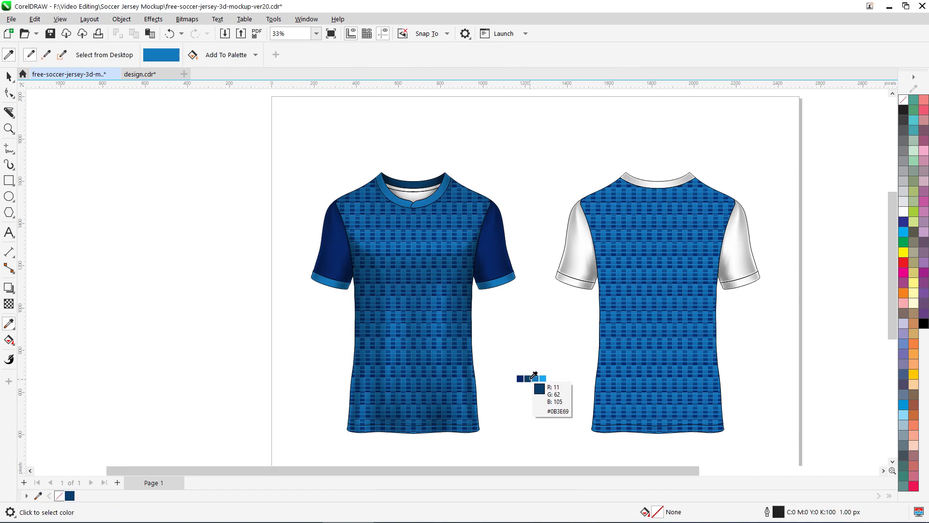
{"action": "left_click", "coordinate": [528, 379]}
{"action": "left_click", "coordinate": [574, 254]}
{"action": "left_click", "coordinate": [740, 256]}
- Fill both sleeves of the back jersey with the dark navy swatch color
{"action": "left_click", "coordinate": [520, 379], "text": "shift"}
{"action": "left_click", "coordinate": [575, 254]}
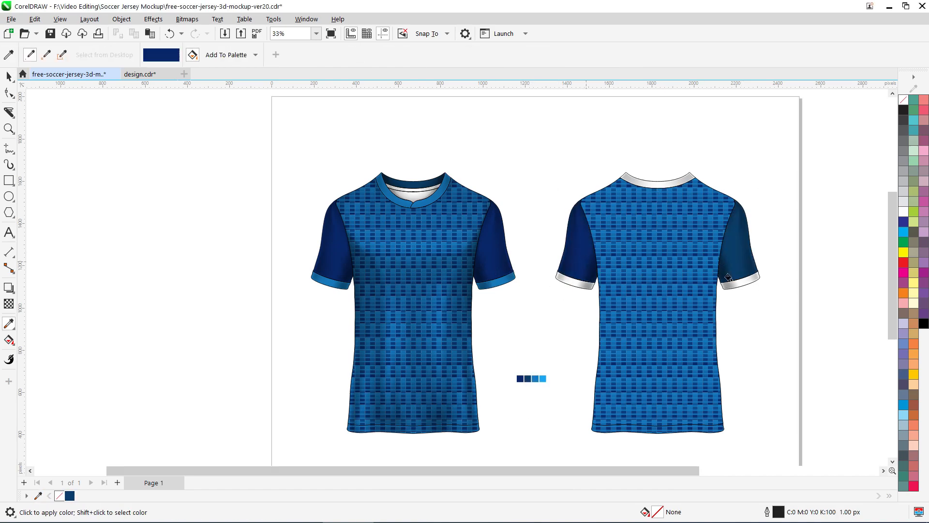
{"action": "left_click", "coordinate": [740, 256]}
- Fill the back jersey's two sleeve cuffs and its collar with the medium blue swatch color
{"action": "key", "text": "space"}
{"action": "left_click", "coordinate": [574, 281]}
{"action": "left_click", "coordinate": [740, 281], "text": "shift"}
{"action": "key", "text": "space"}
{"action": "left_click", "coordinate": [535, 378], "text": "shift"}
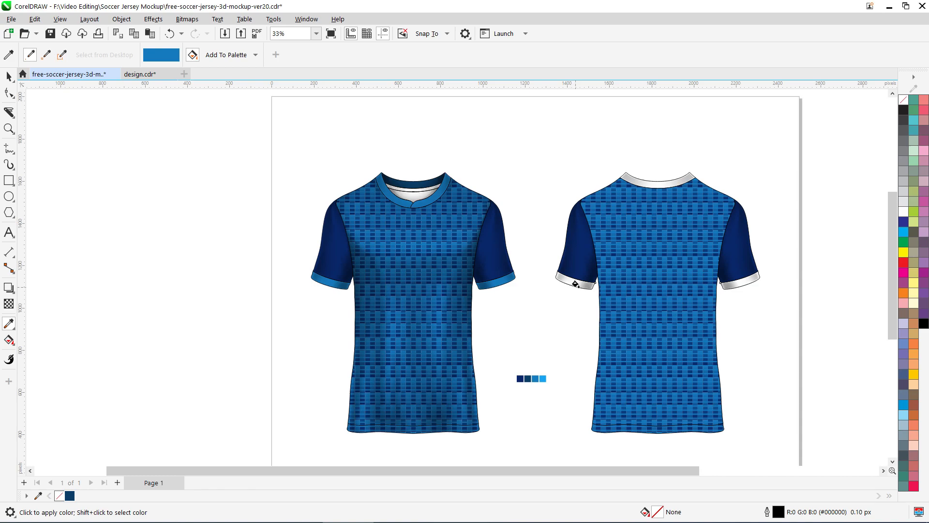
{"action": "left_click", "coordinate": [728, 279]}
{"action": "left_click", "coordinate": [650, 181]}
- Duplicate both jerseys and their color swatches to the left of the page, centered at about X -1334 px, Y 1000 px
{"action": "key", "text": "space"}
{"action": "left_click_drag", "start_coordinate": [291, 165], "coordinate": [782, 444]}
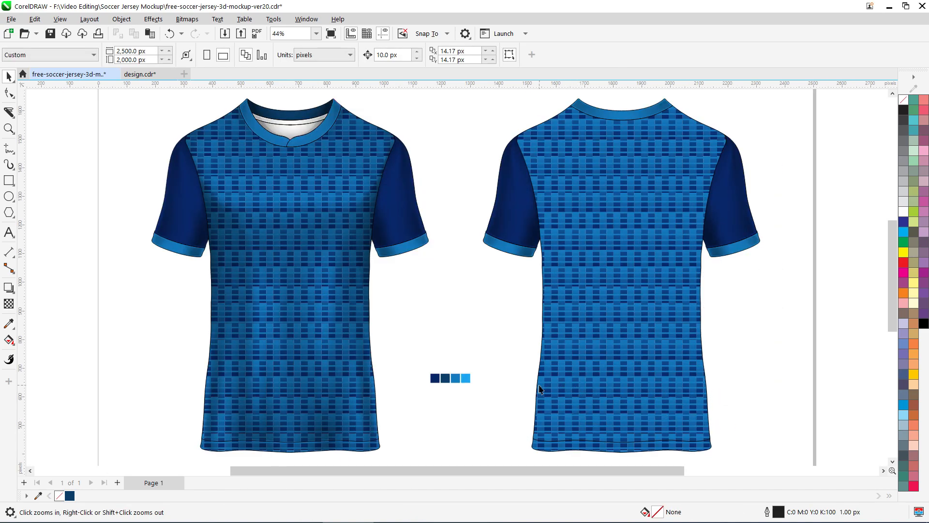
{"action": "scroll", "coordinate": [541, 228], "scroll_direction": "down", "scroll_amount": 3}
{"action": "left_click_drag", "start_coordinate": [432, 175], "coordinate": [573, 282]}
{"action": "left_click_drag", "start_coordinate": [504, 250], "coordinate": [394, 266]}
{"action": "key", "text": "shift+F2"}
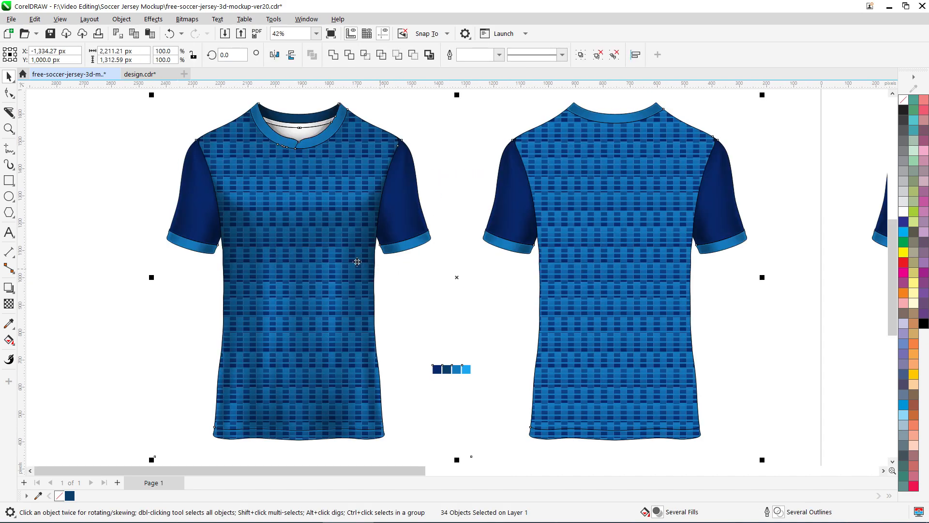
{"action": "key", "text": "Escape"}
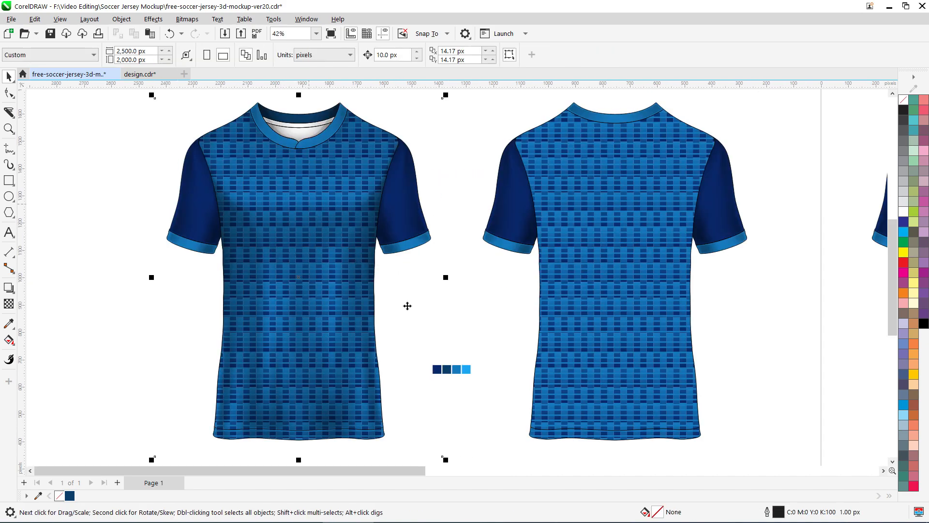
- On the copied jerseys, move the front shading bitmap behind the body and remove the horizontal bars from both clipped body patterns
{"action": "key", "text": "Delete"}
{"action": "double_click", "coordinate": [297, 244]}
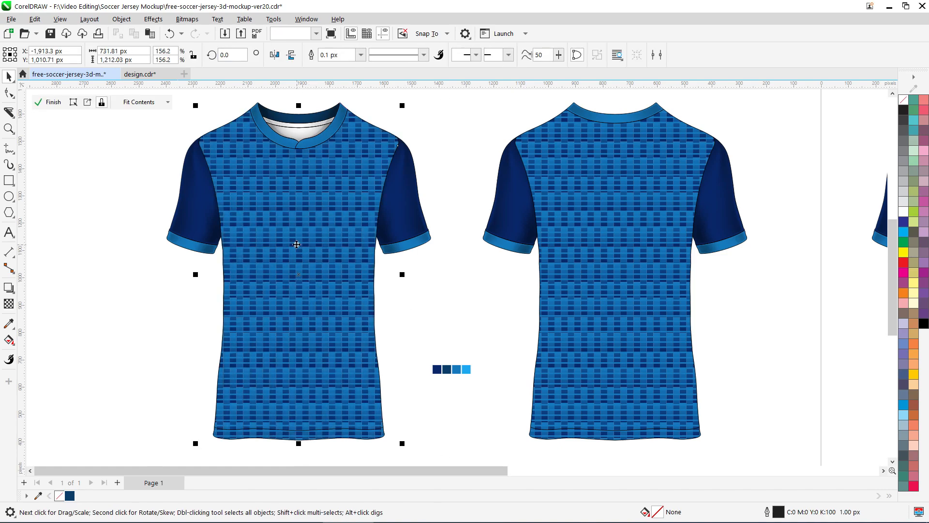
{"action": "mouse_move", "coordinate": [316, 238]}
{"action": "left_mouse_down"}
{"action": "mouse_move", "coordinate": [401, 263]}
{"action": "mouse_move", "coordinate": [315, 235]}
{"action": "left_mouse_up"}
{"action": "key", "text": "ctrl+z"}
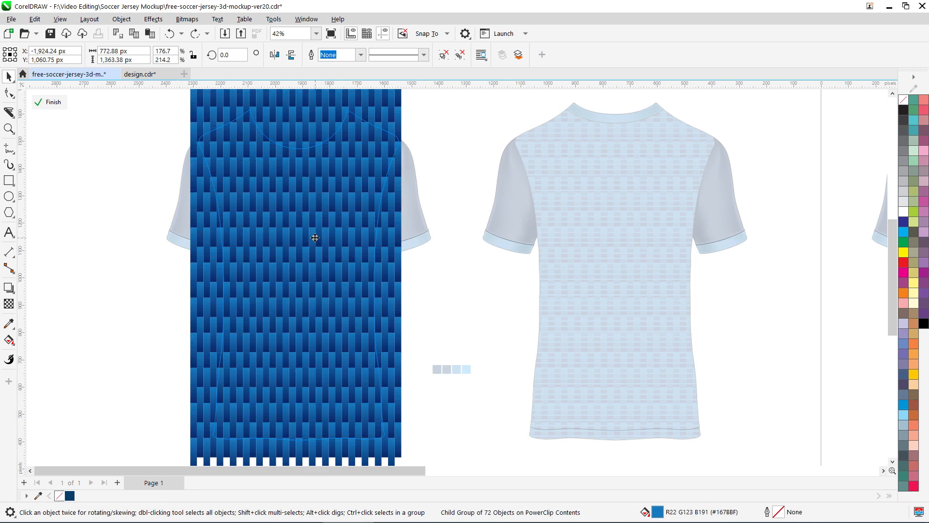
{"action": "double_click", "coordinate": [143, 317]}
{"action": "double_click", "coordinate": [603, 301]}
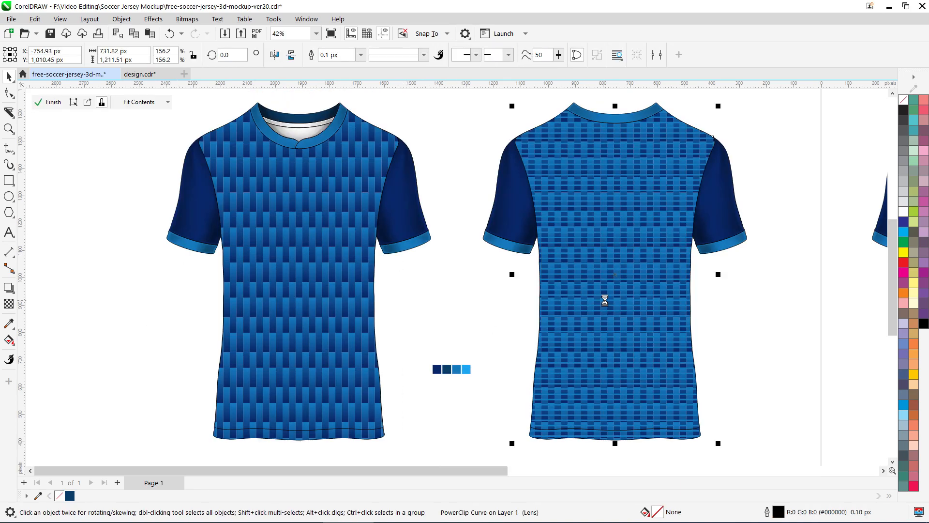
{"action": "double_click", "coordinate": [779, 307]}
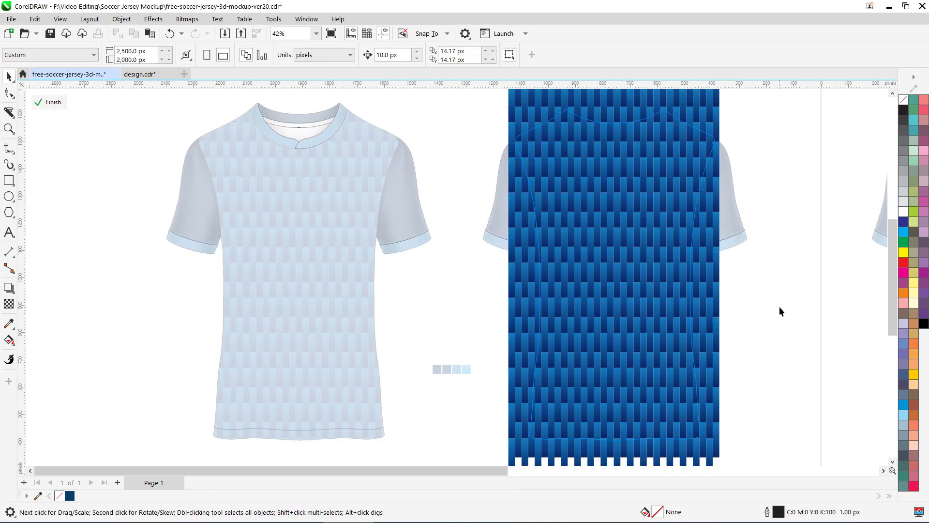
- Bring the shading bitmaps of the copied front and back jerseys above their patterned bodies
{"action": "left_click", "coordinate": [660, 308], "text": "alt"}
{"action": "key", "text": "shift+Page_Up"}
{"action": "left_click", "coordinate": [407, 311]}
{"action": "left_click", "coordinate": [407, 314]}
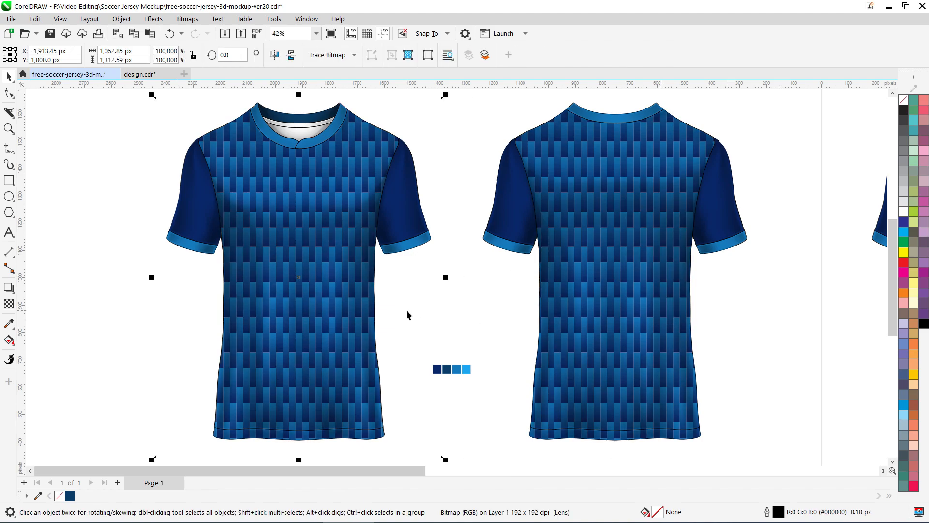
- Move the copied jersey pair and its swatches directly below the original pair
{"action": "scroll", "coordinate": [337, 289], "scroll_direction": "down", "scroll_amount": 3}
{"action": "left_click_drag", "start_coordinate": [234, 203], "coordinate": [804, 417]}
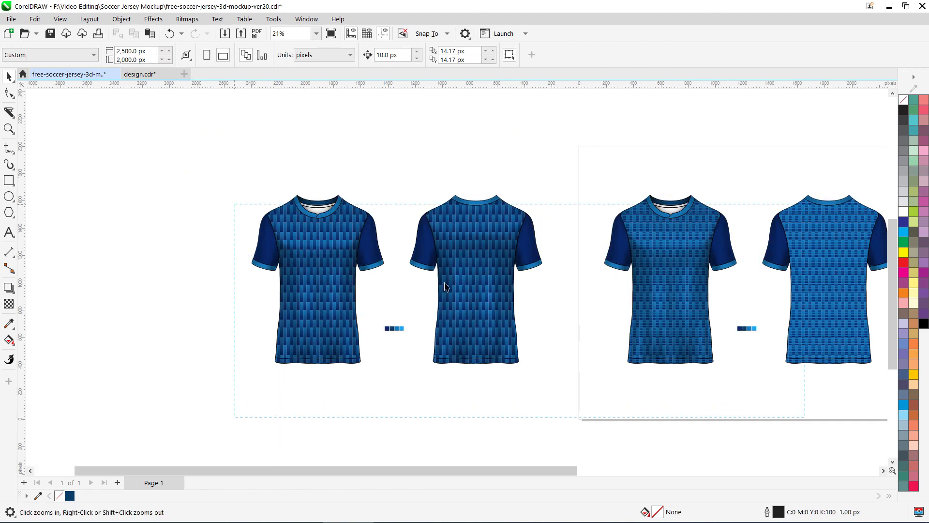
{"action": "scroll", "coordinate": [363, 289], "scroll_direction": "down", "scroll_amount": 2}
{"action": "left_click_drag", "start_coordinate": [222, 187], "coordinate": [413, 334]}
{"action": "left_click_drag", "start_coordinate": [383, 299], "coordinate": [514, 372]}
{"action": "left_click_drag", "start_coordinate": [401, 241], "coordinate": [536, 390]}
- Bring the original back jersey's shading bitmap above its patterned body, keeping the bitmap in its place
{"action": "left_click", "coordinate": [593, 211]}
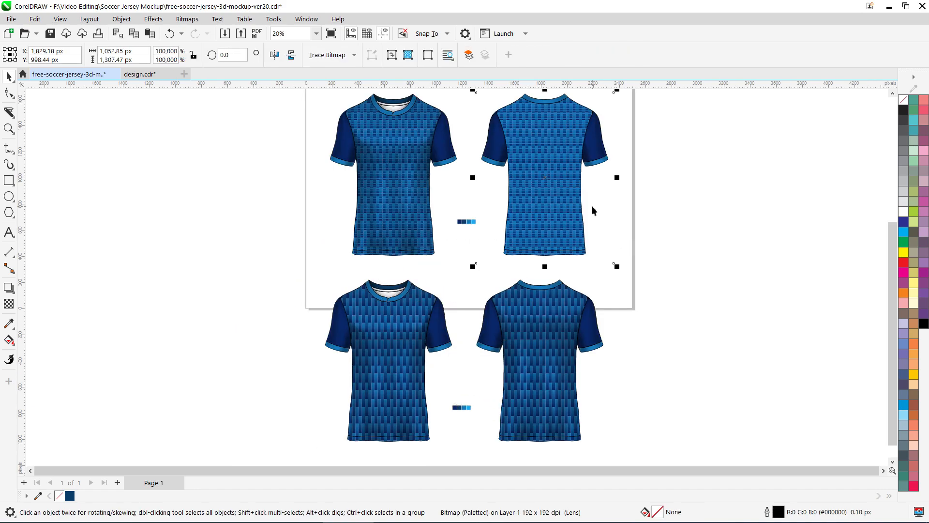
{"action": "left_click_drag", "start_coordinate": [593, 206], "coordinate": [616, 208]}
{"action": "key", "text": "ctrl+z"}
{"action": "key", "text": "shift+Page_Up"}
- Move all jerseys and swatches together off the page into the empty area to its left
{"action": "scroll", "coordinate": [383, 242], "scroll_direction": "down", "scroll_amount": 1}
{"action": "key", "text": "ctrl+a"}
{"action": "left_click_drag", "start_coordinate": [491, 224], "coordinate": [292, 222]}
- Examine the two finished jersey sets up close, comparing their front and back patterns, colors and shading
{"action": "key", "text": "F4"}
{"action": "left_click", "coordinate": [289, 123]}
{"action": "key", "text": "F2"}
{"action": "left_click_drag", "start_coordinate": [282, 106], "coordinate": [686, 417]}
{"action": "left_click_drag", "start_coordinate": [231, 295], "coordinate": [683, 489]}
{"action": "scroll", "coordinate": [521, 265], "scroll_direction": "down", "scroll_amount": 2}
{"action": "key", "text": "F2"}
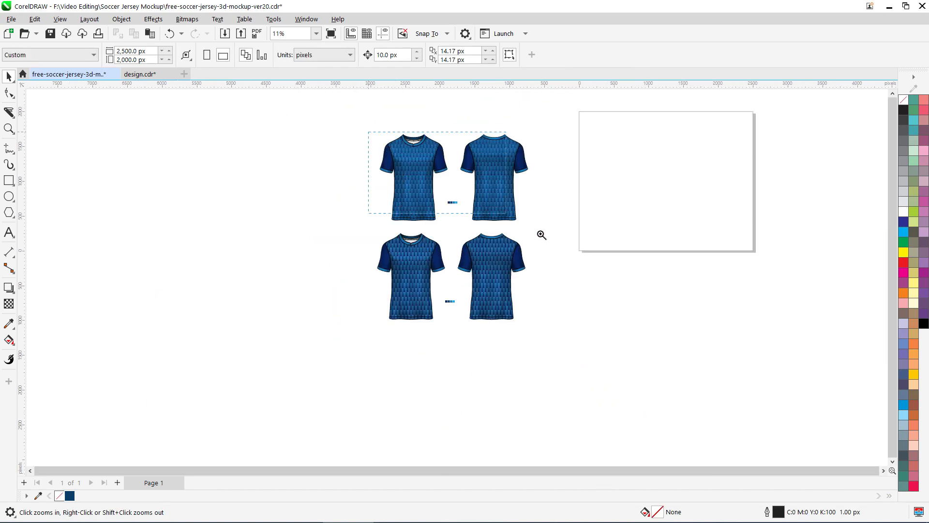
{"action": "left_click_drag", "start_coordinate": [370, 132], "coordinate": [567, 240]}
{"action": "scroll", "coordinate": [409, 187], "scroll_direction": "down", "scroll_amount": 3}
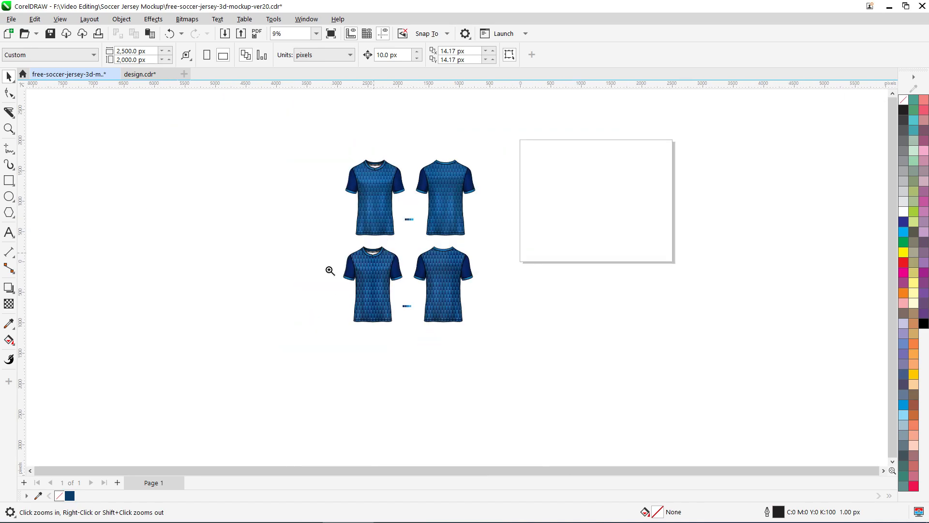
{"action": "left_click_drag", "start_coordinate": [515, 330], "coordinate": [516, 330]}
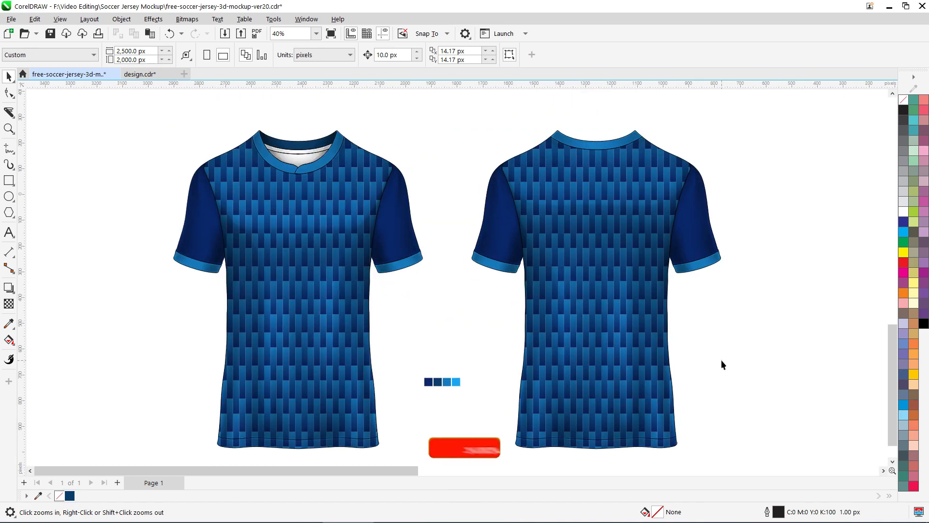